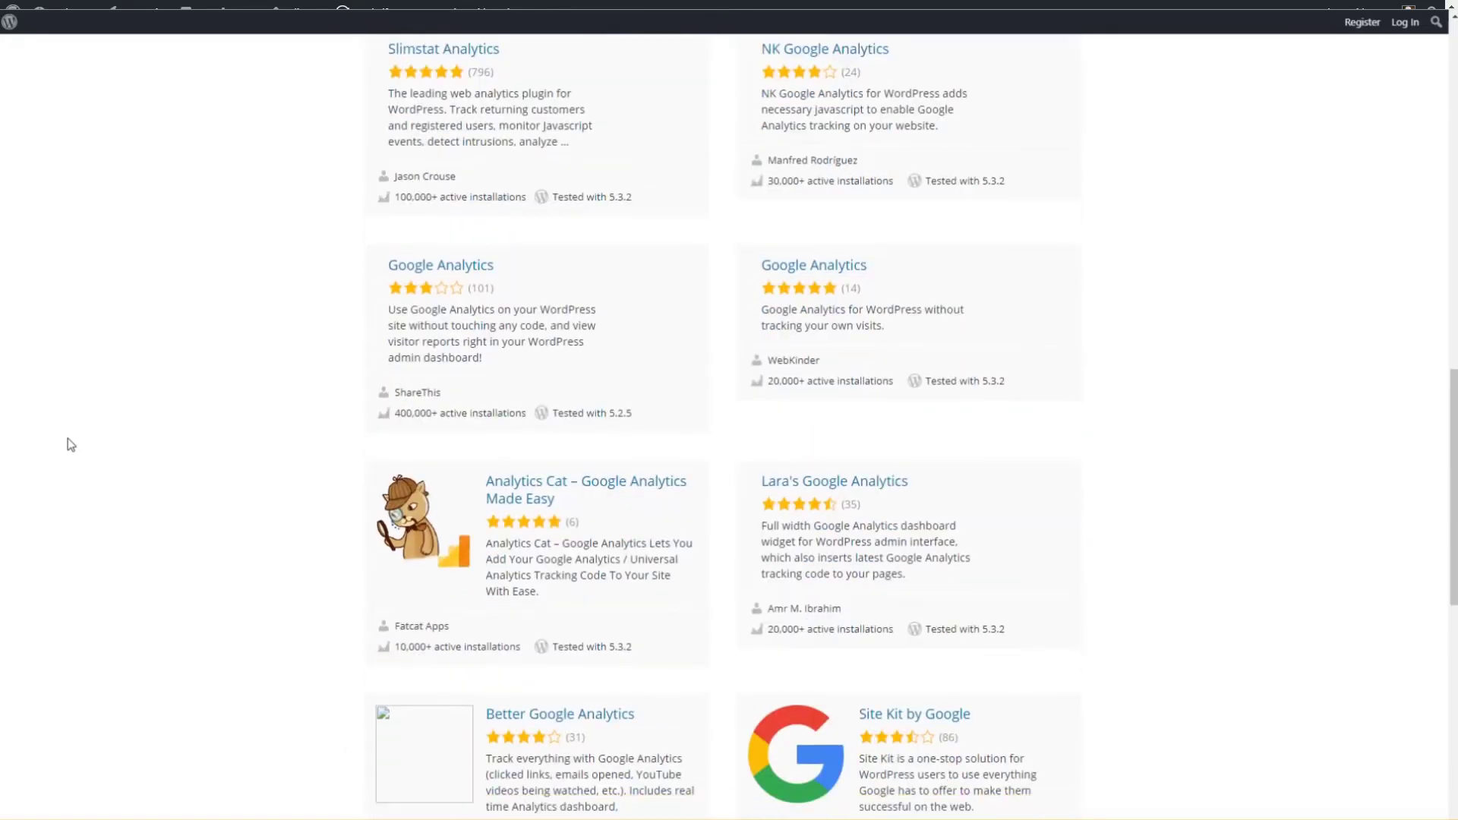
Browse the Google Analytics plugins on WordPress.org and review the Analytify plugin's description, active installations, ratings and support details.
scroll(71, 444, down, 5)
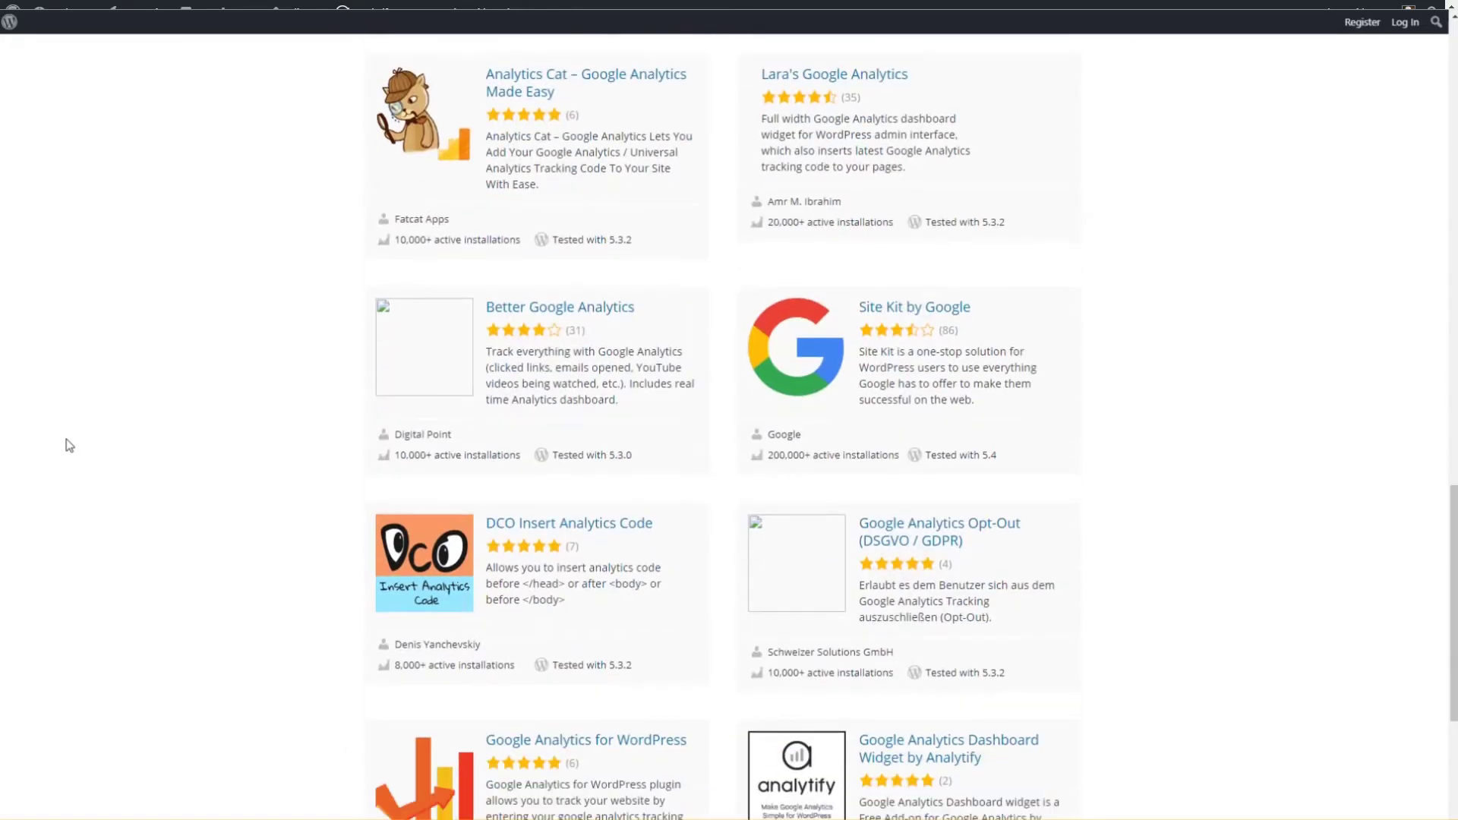
scroll(69, 446, down, 5)
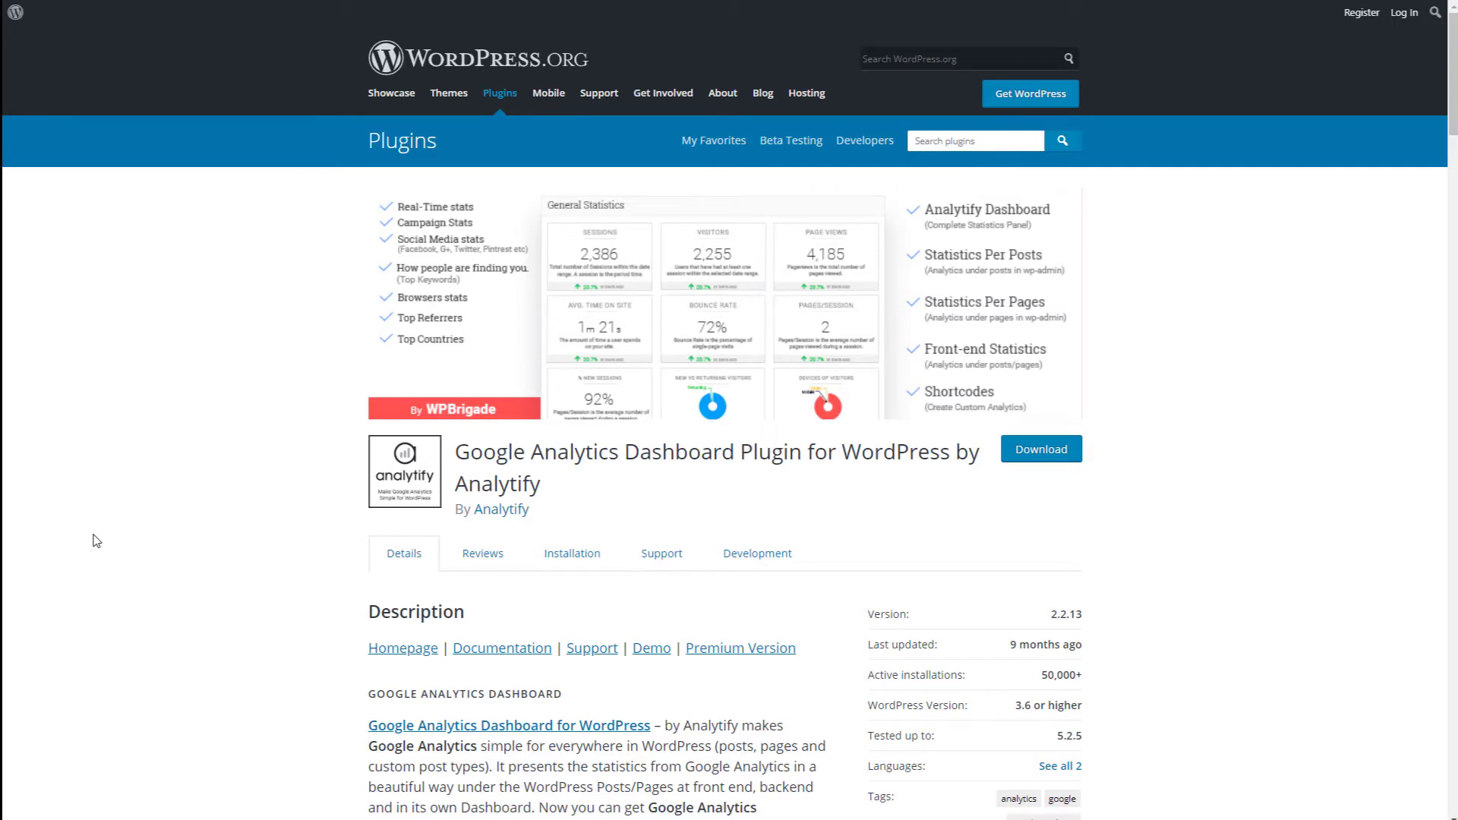
scroll(98, 536, down, 1)
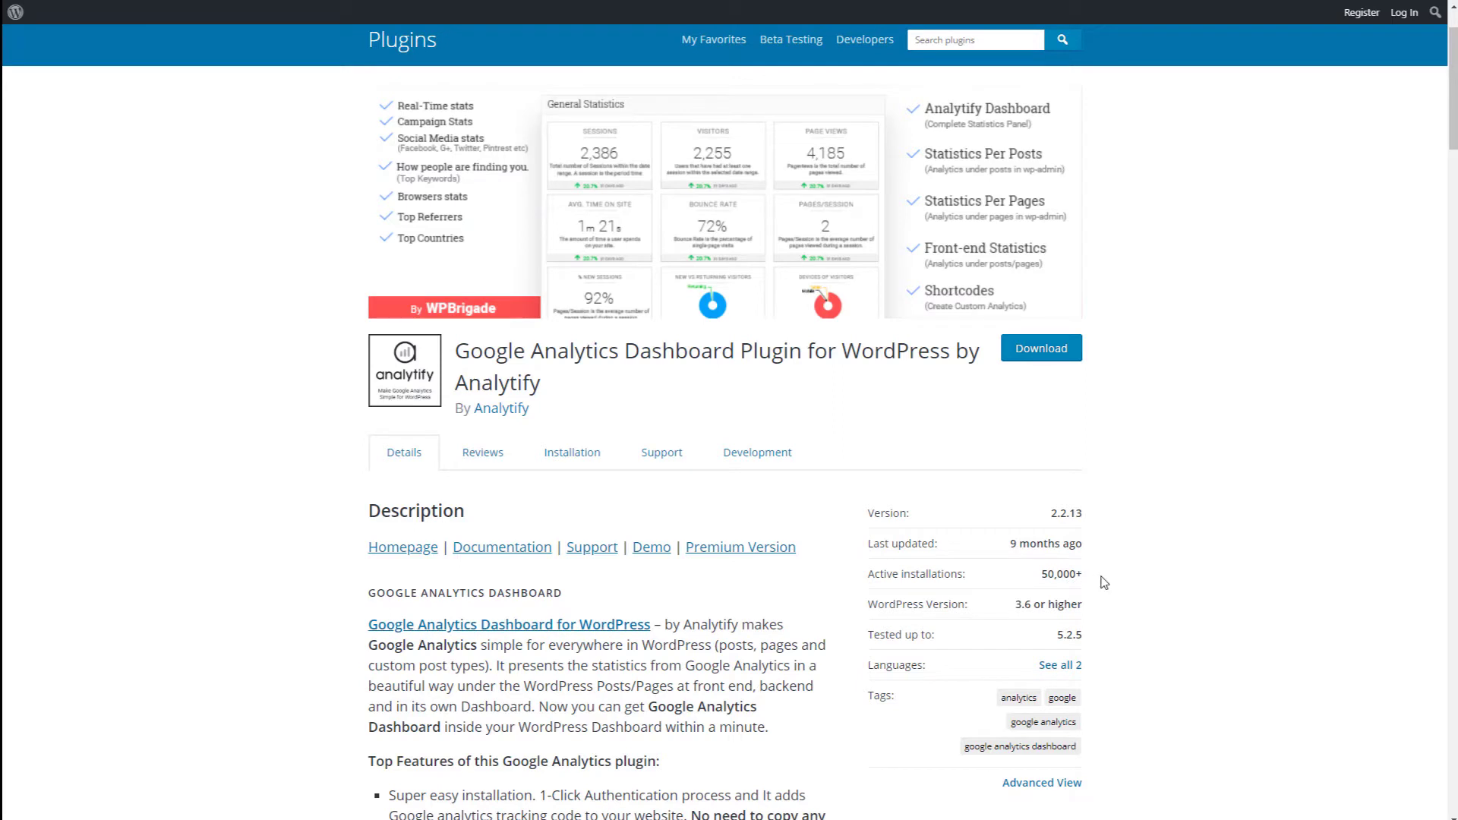
scroll(1102, 585, down, 3)
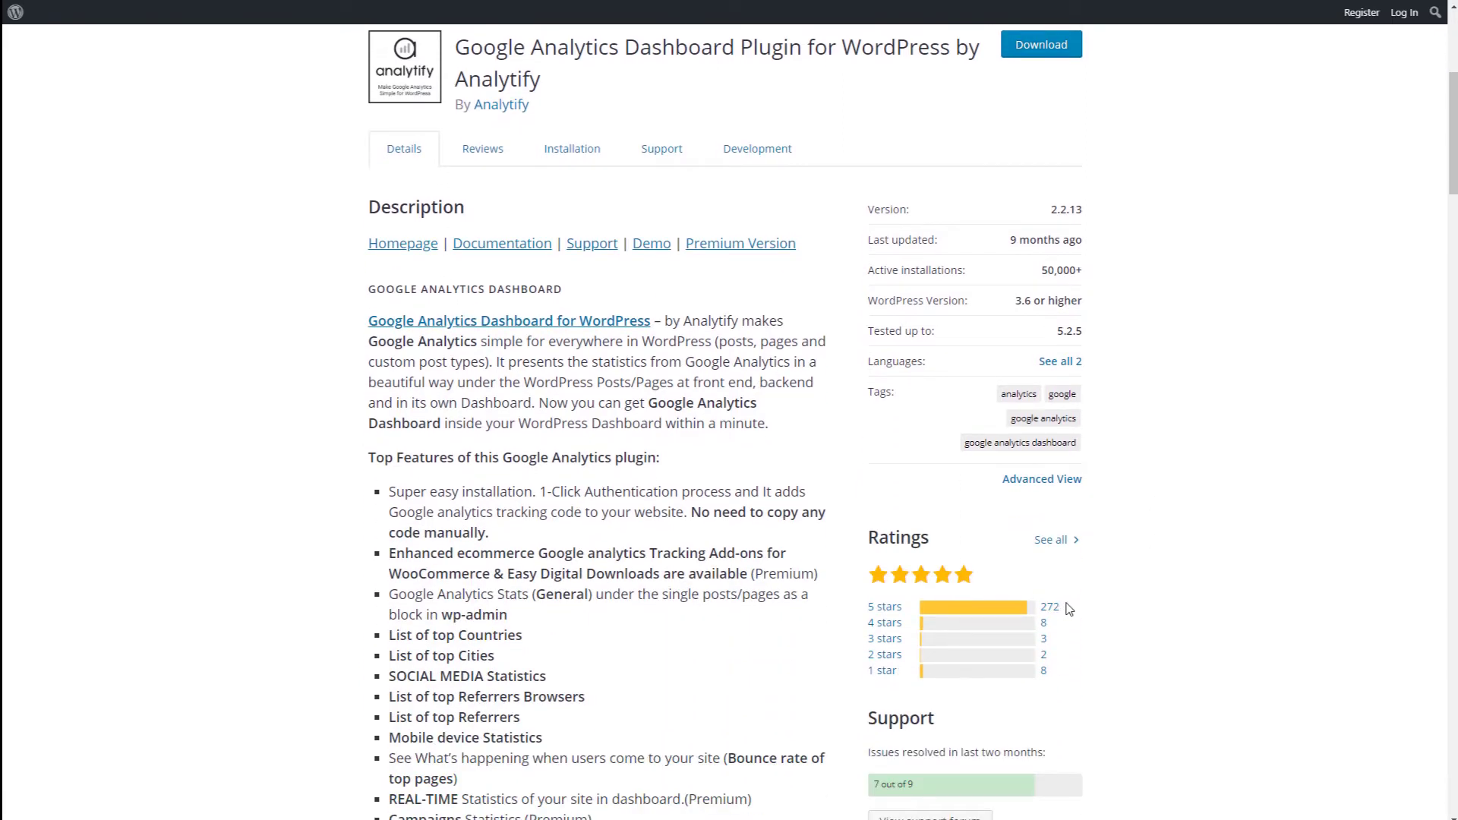
scroll(1067, 608, down, 2)
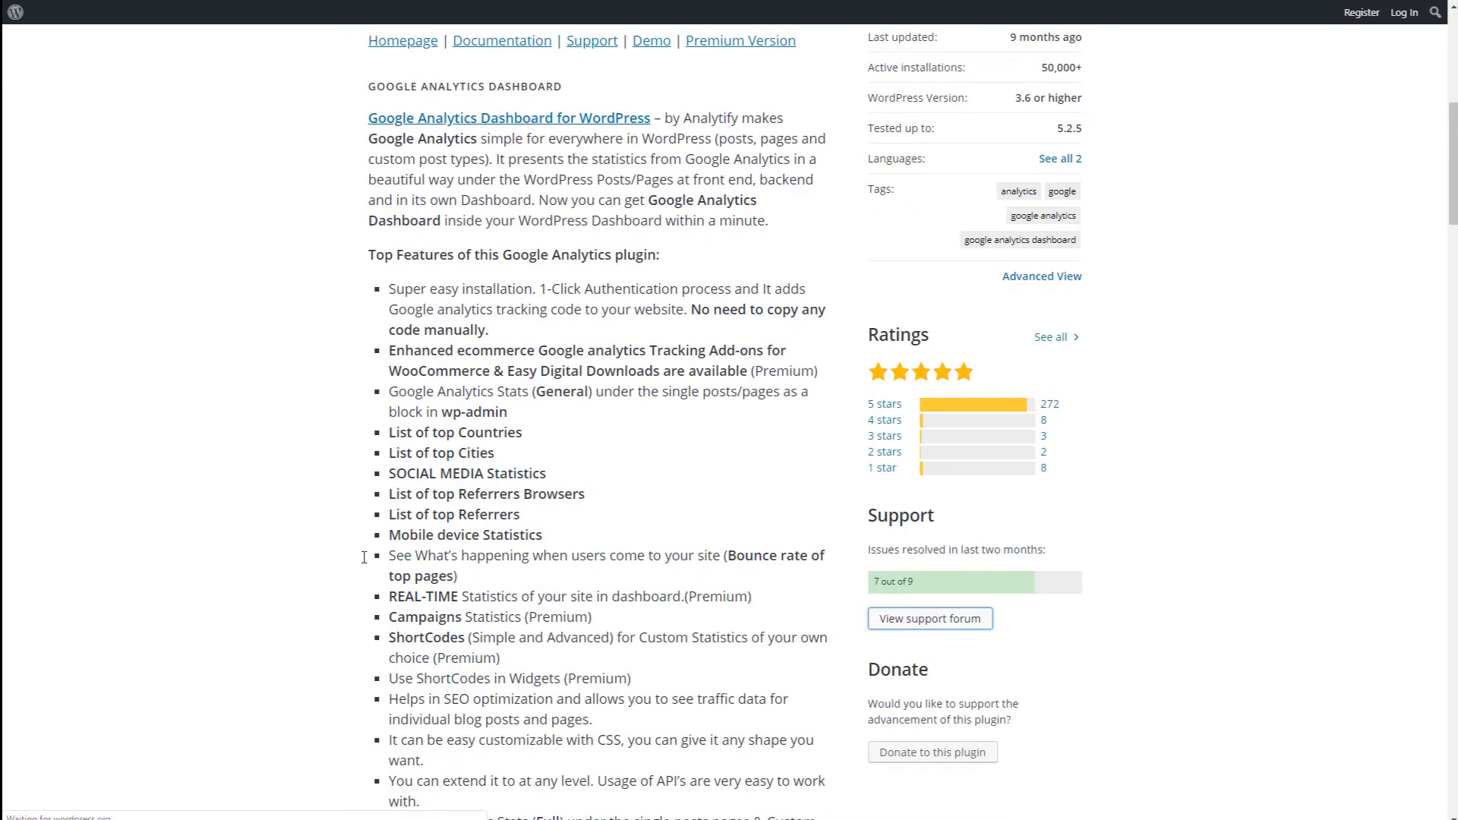
click(930, 605)
scroll(261, 546, down, 1)
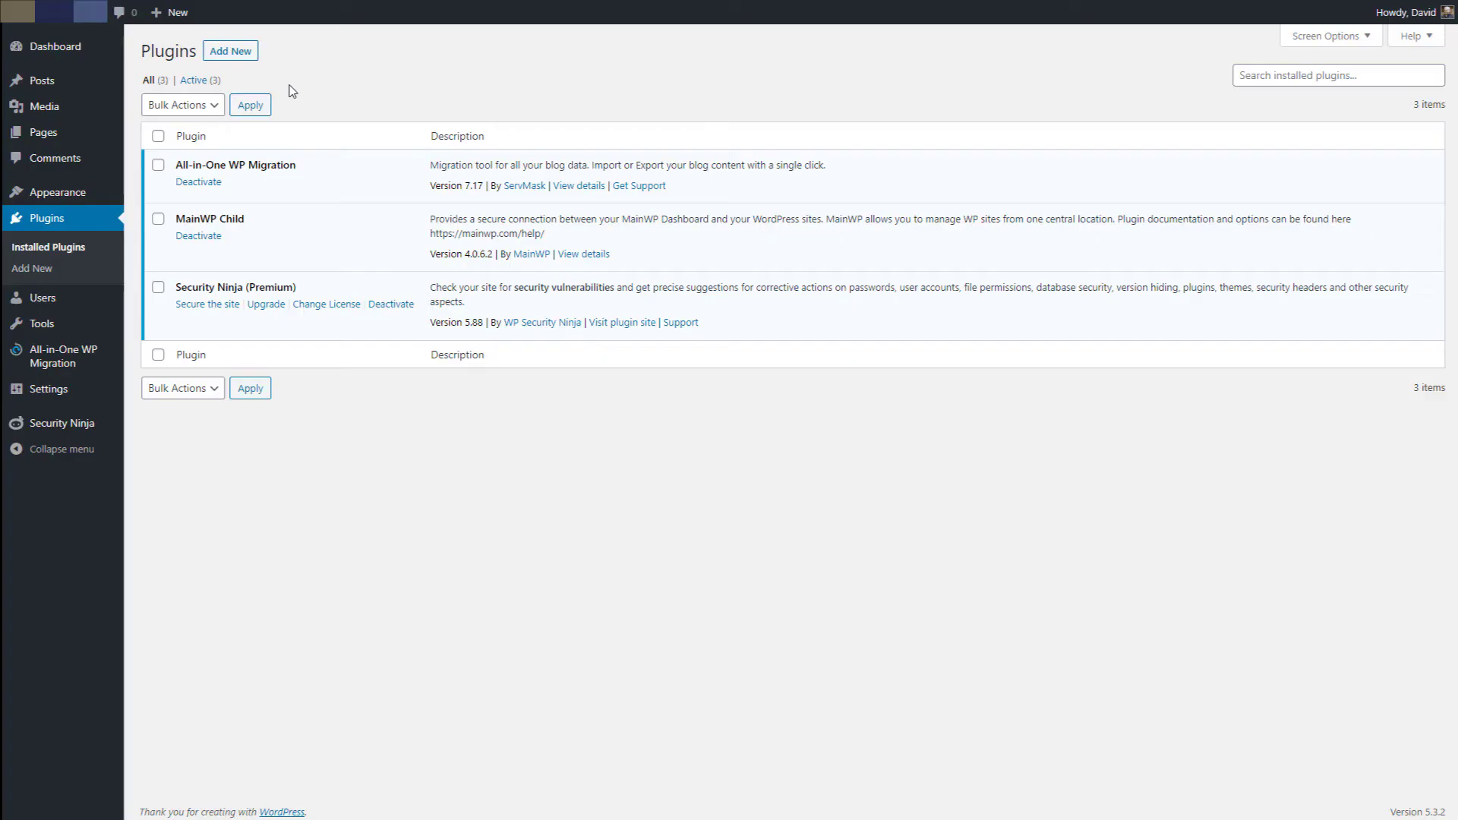
Search the site's new plugins for "analytify", then install and activate Google Analytics Dashboard Plugin for WordPress by Analytify.
click(238, 59)
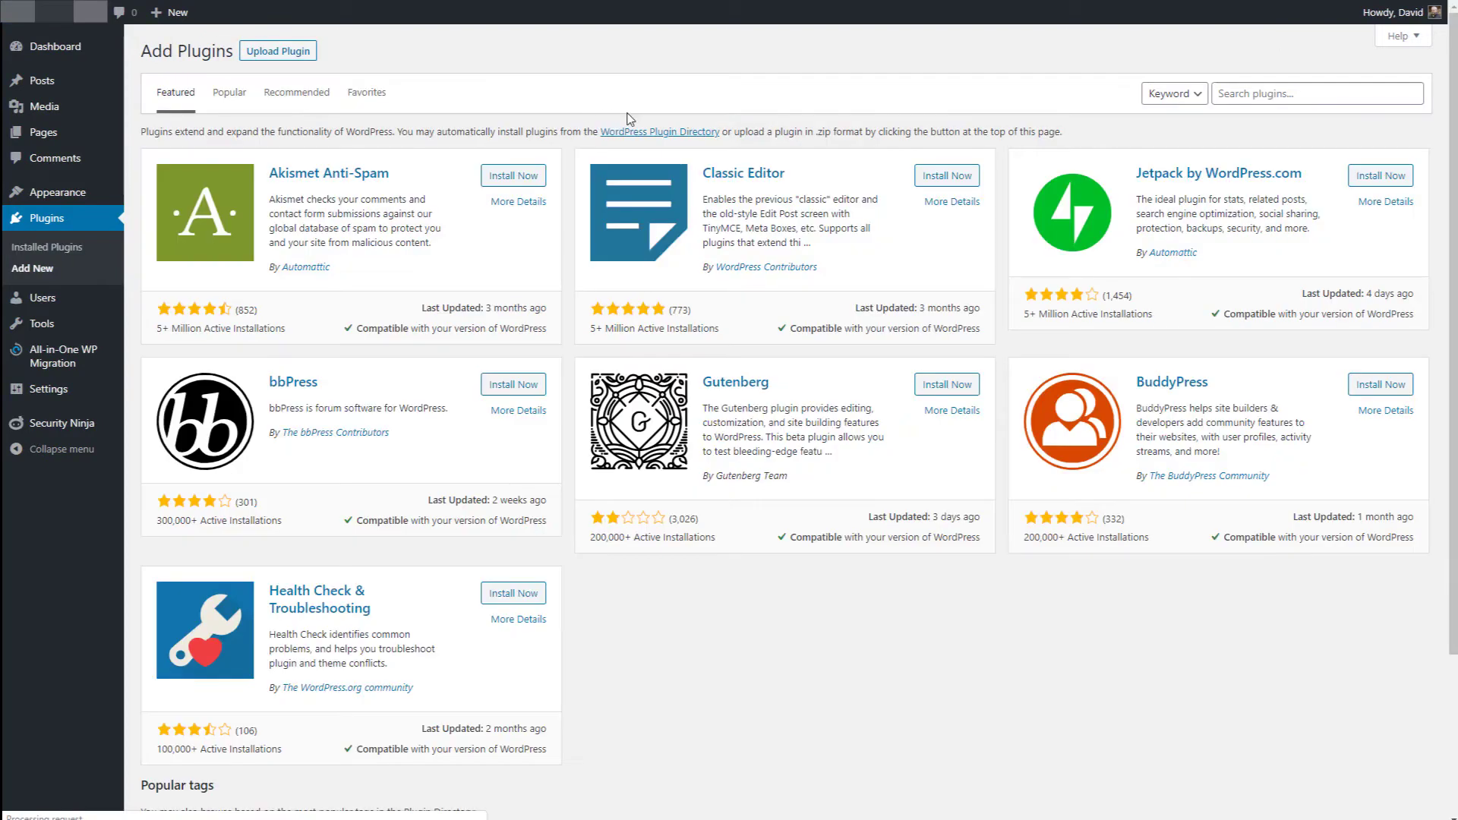
click(1262, 103)
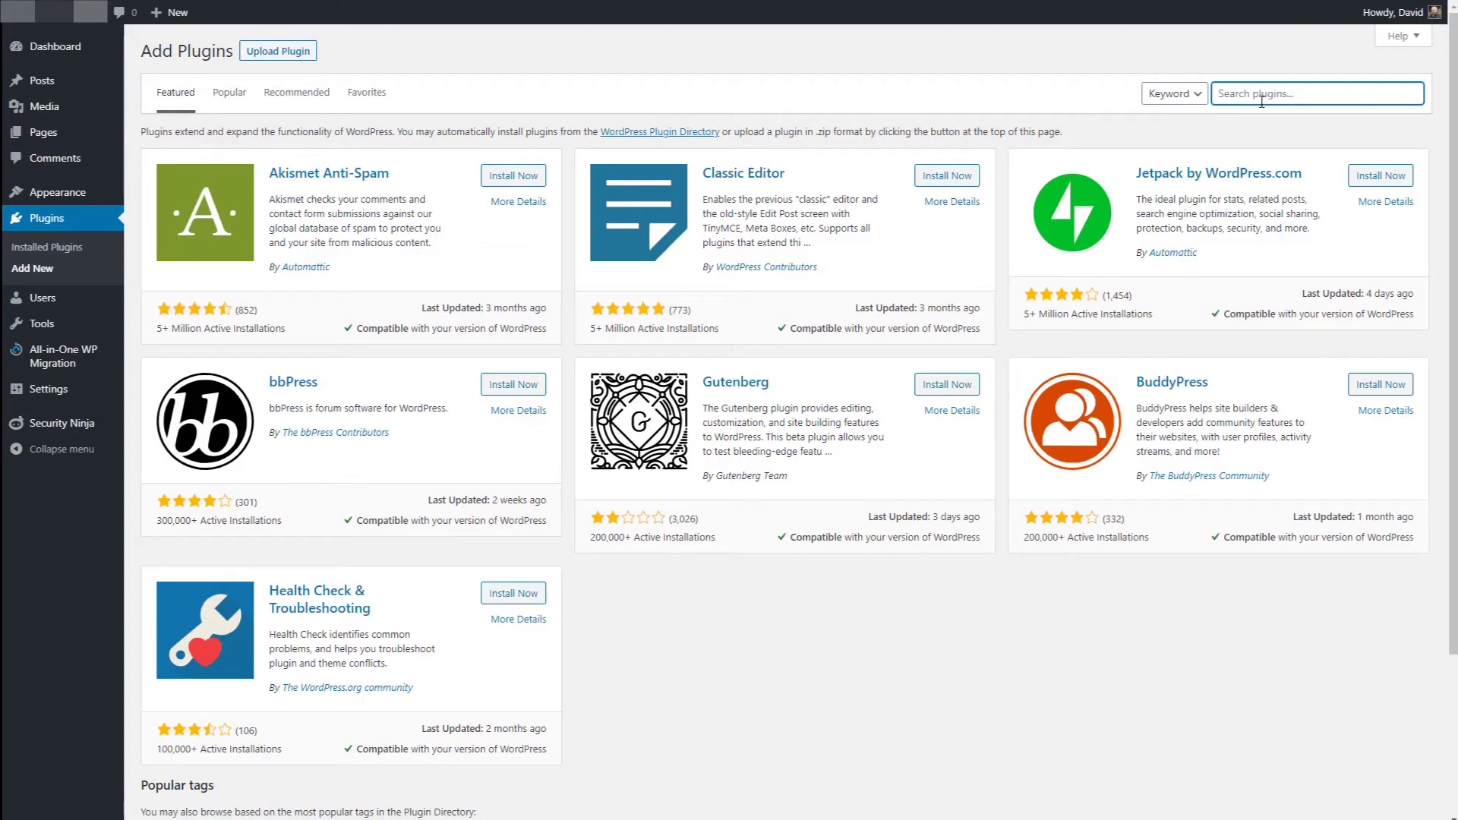
text(analytic)
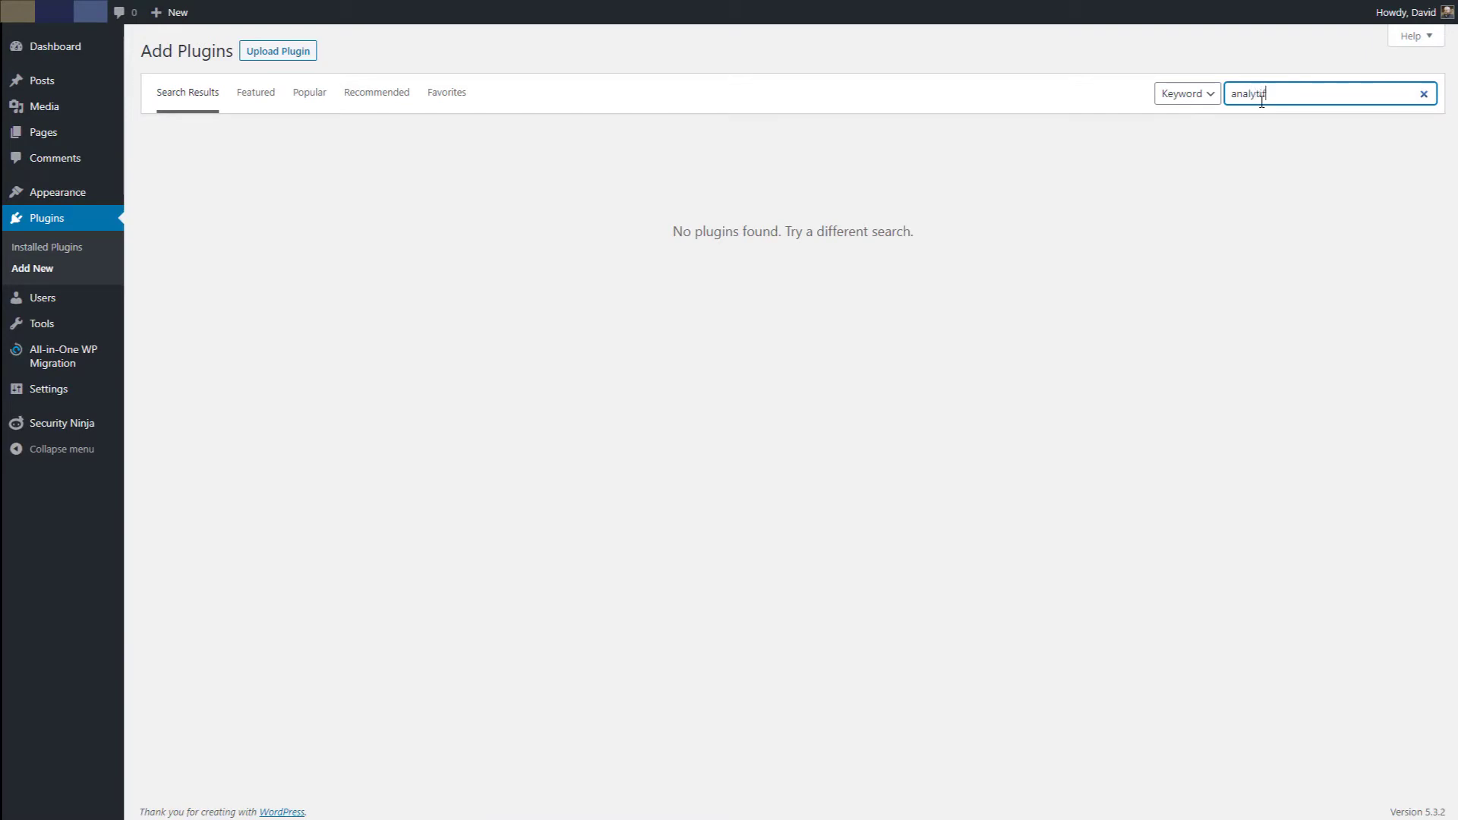
text(y)
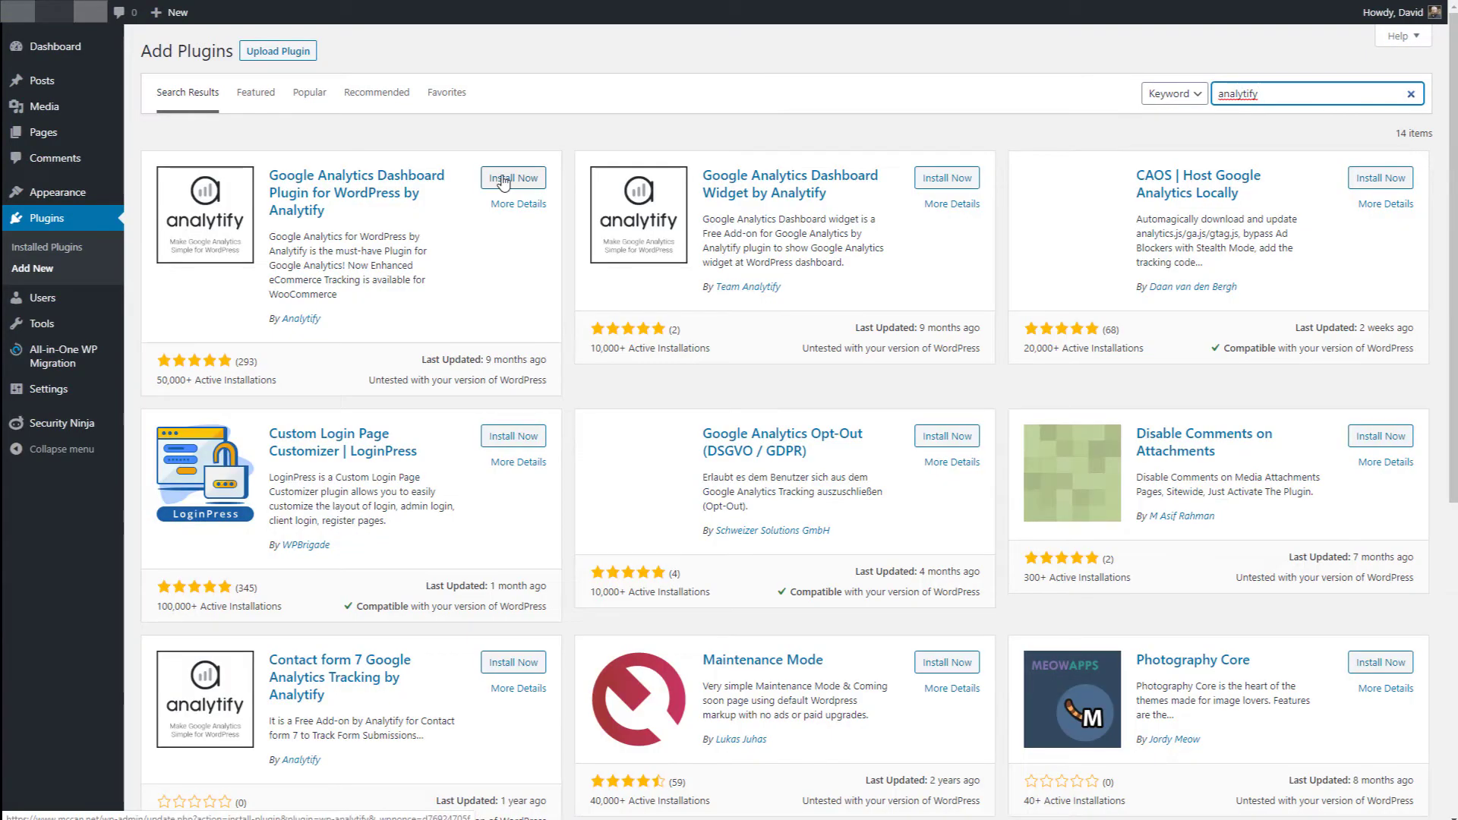
click(502, 179)
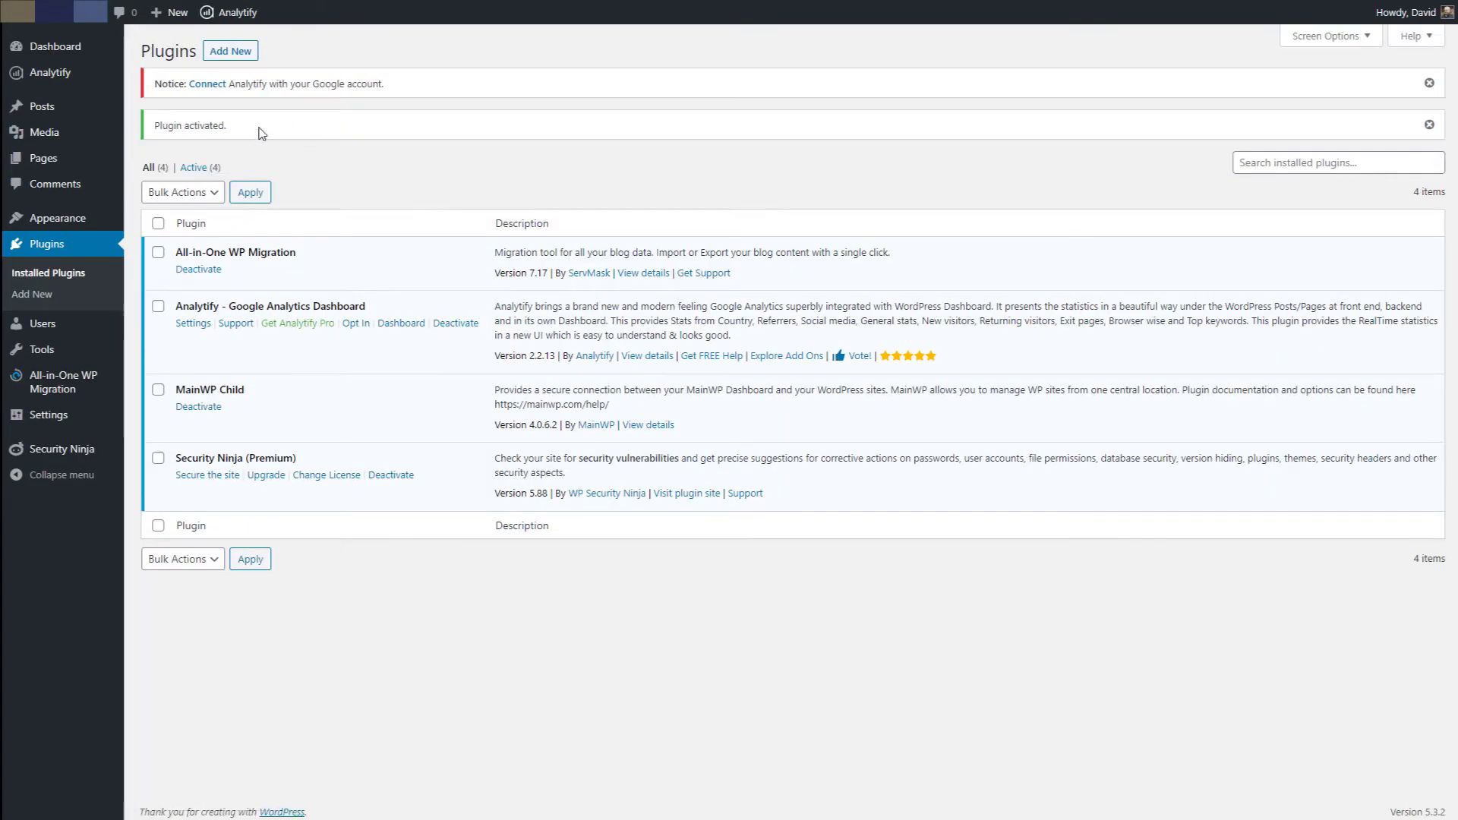
Open Analytify's settings, skip the data-sharing opt-in, and connect the Google Analytics account by allowing access to its data.
mouse_move(76, 80)
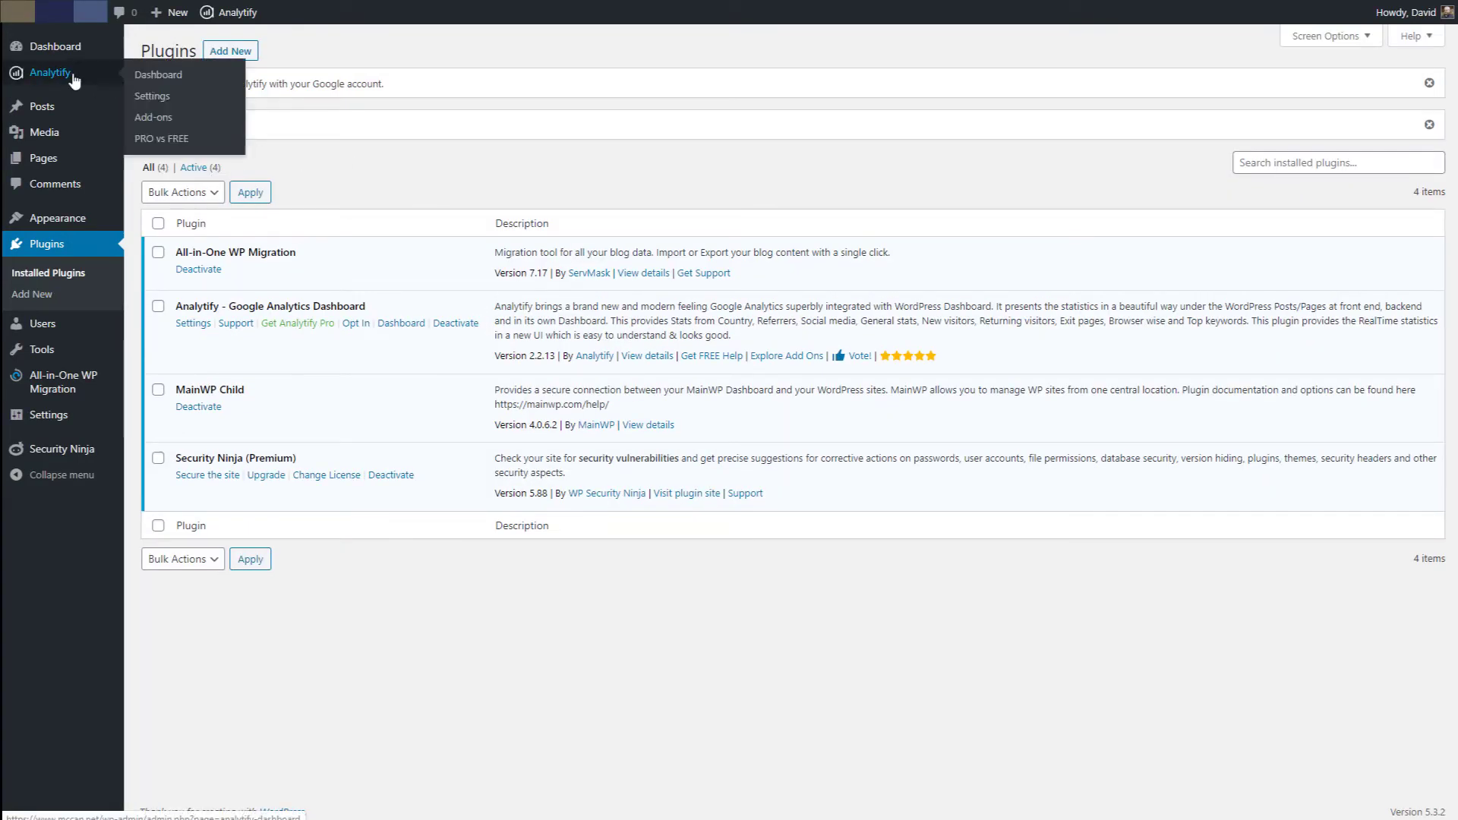
click(160, 101)
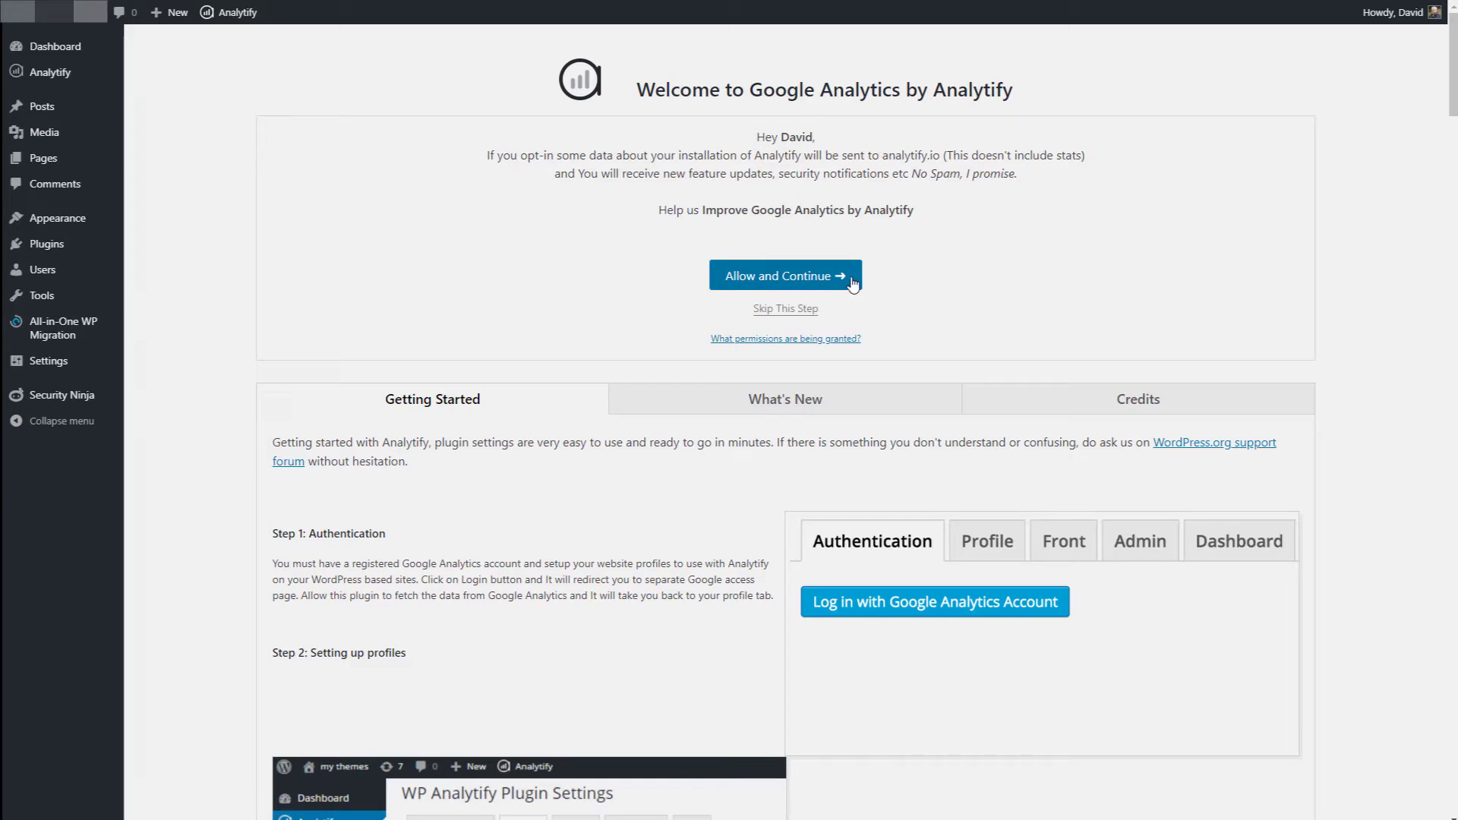
click(784, 309)
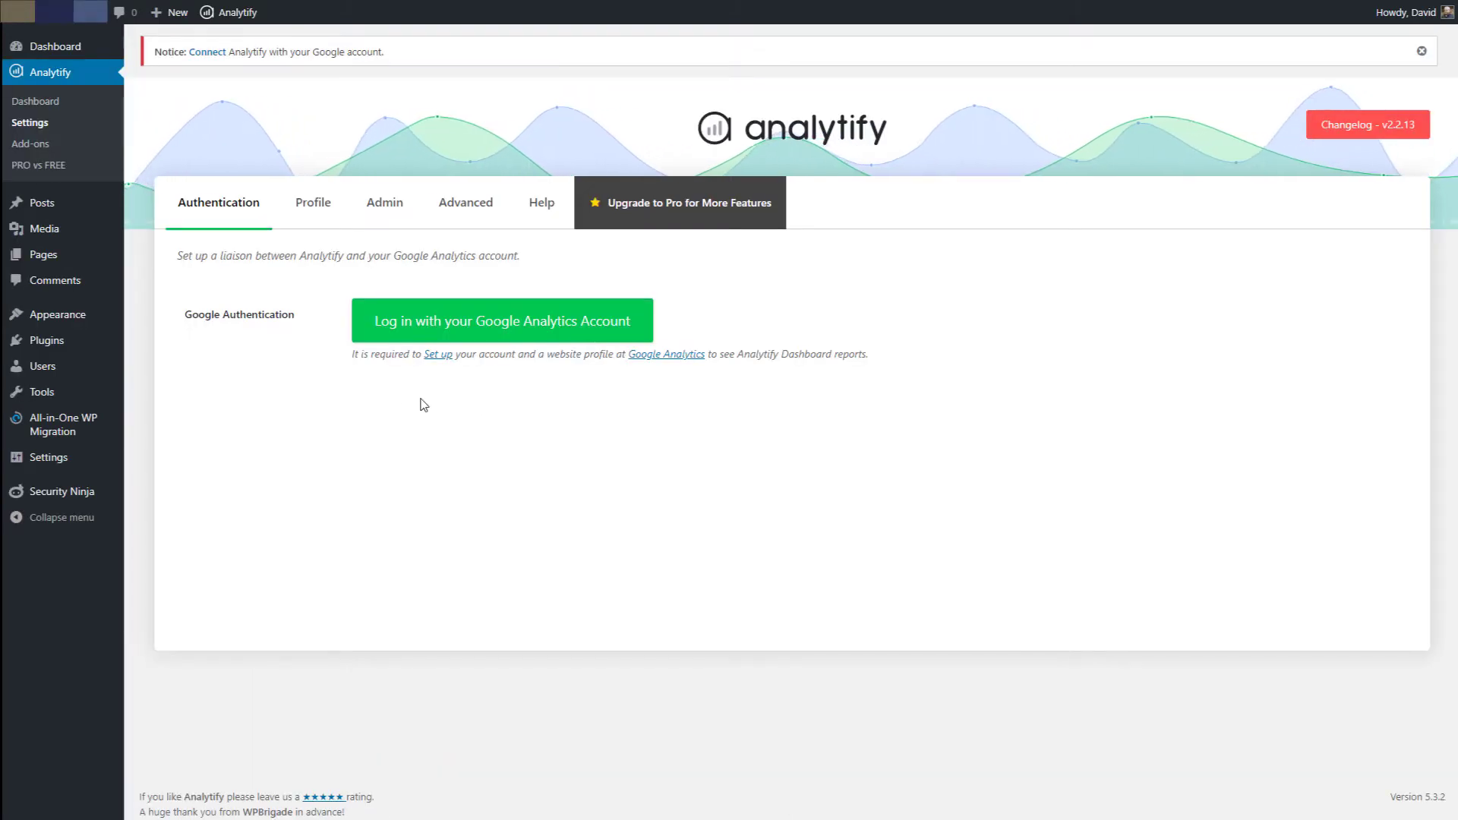
click(496, 341)
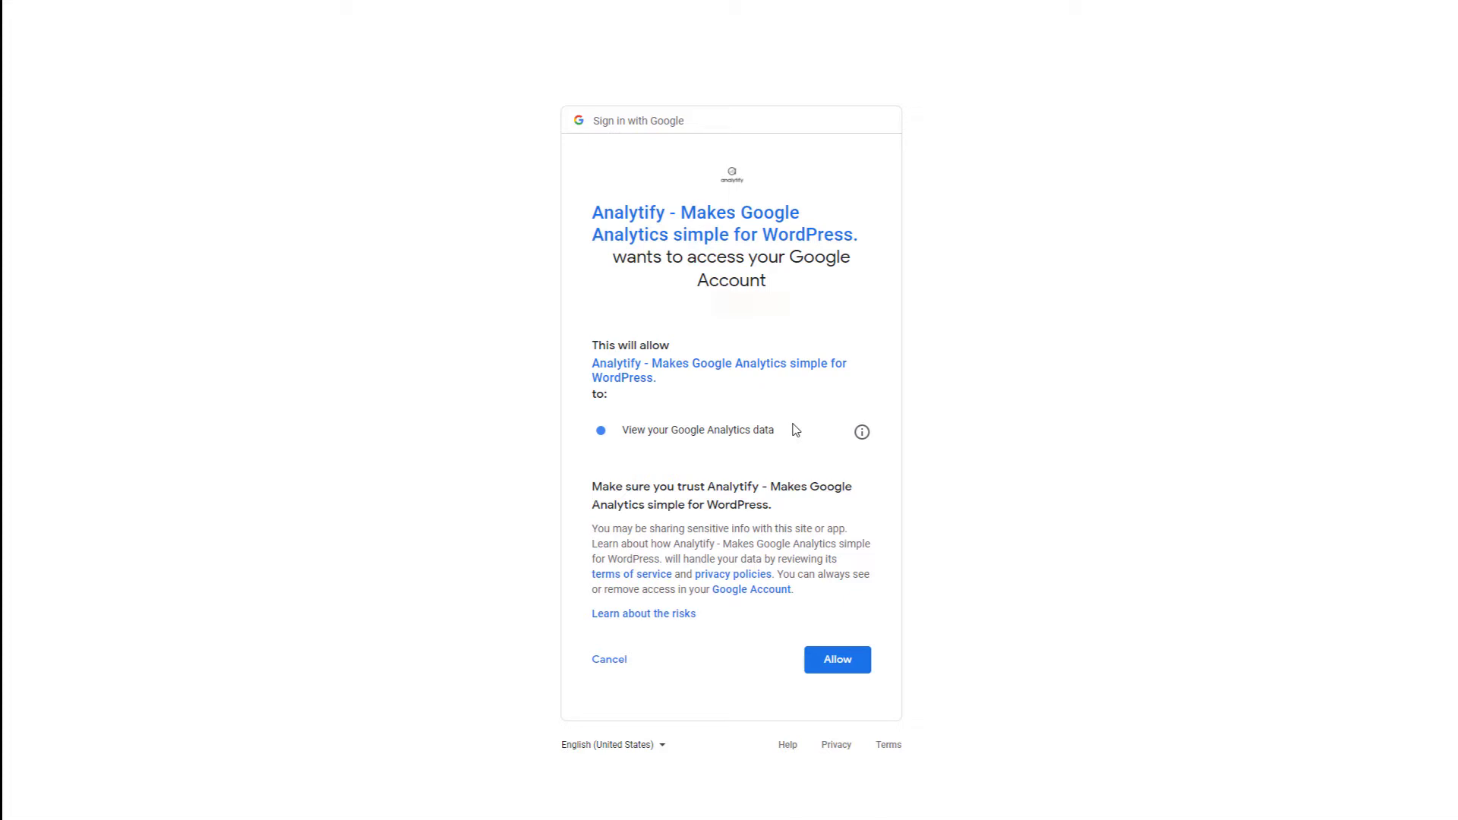
click(835, 660)
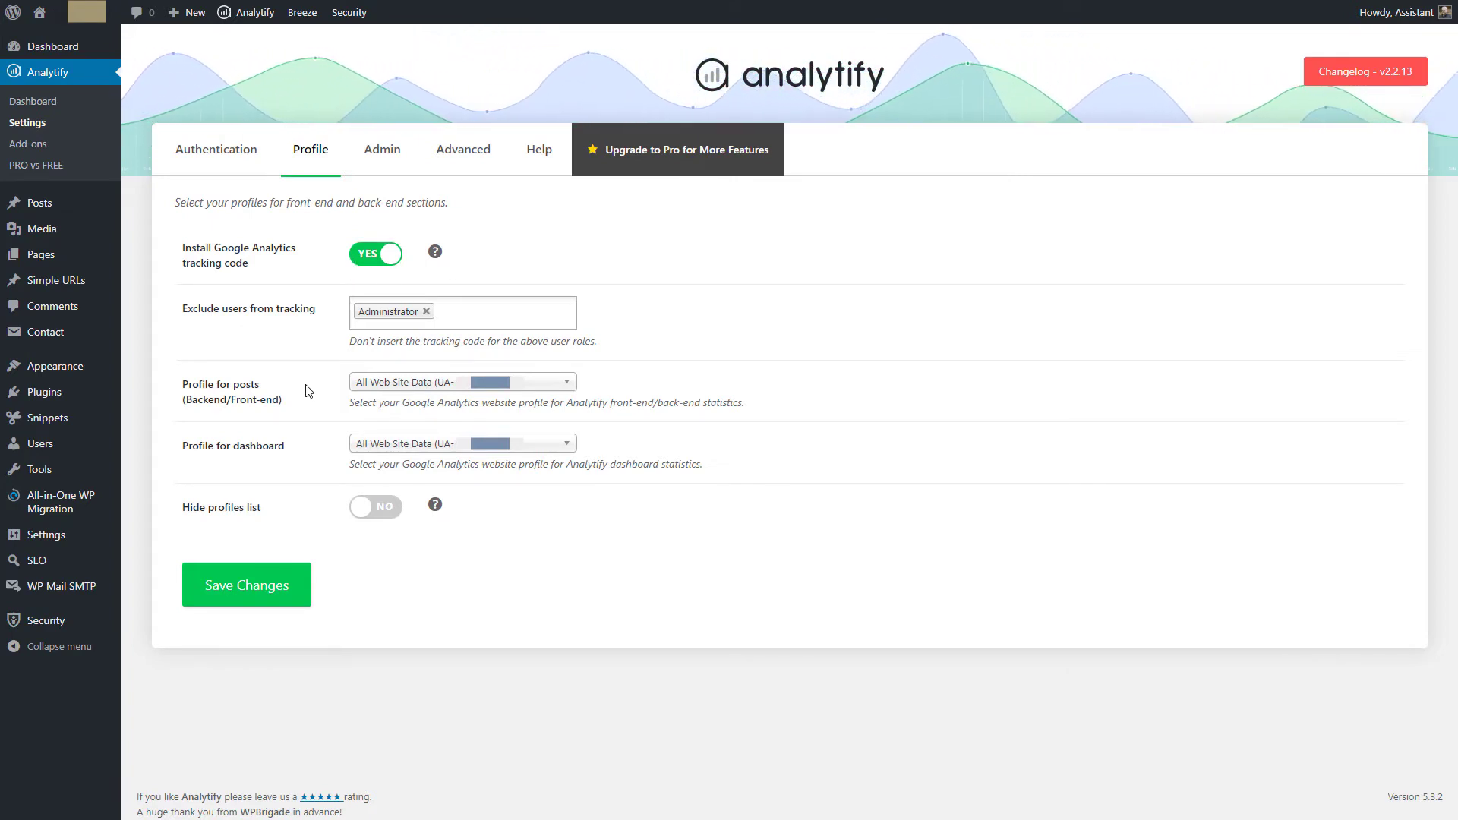
Review Analytify's Admin settings for post and page statistics and its Advanced tracking settings.
click(381, 155)
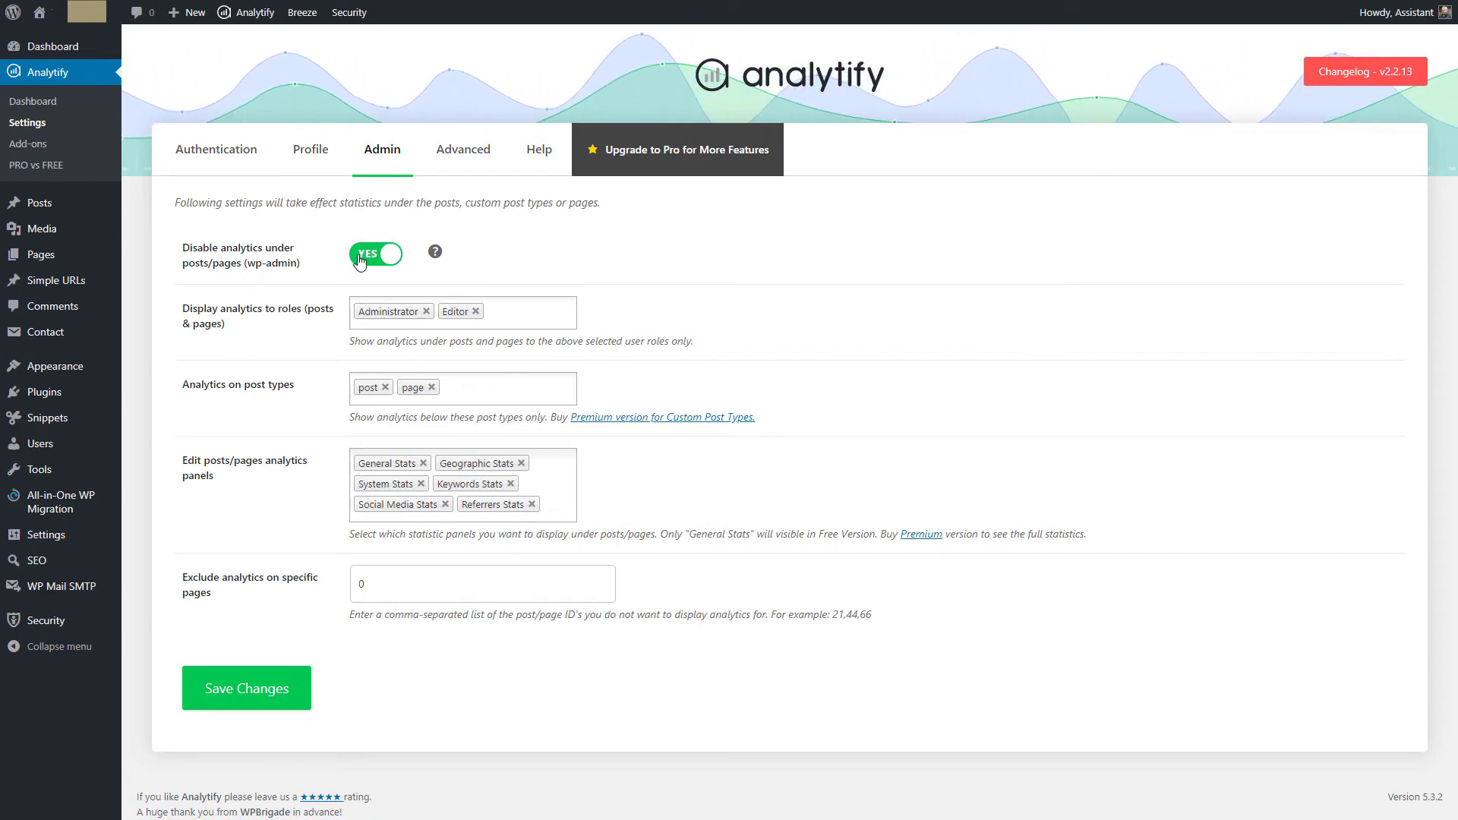
click(456, 156)
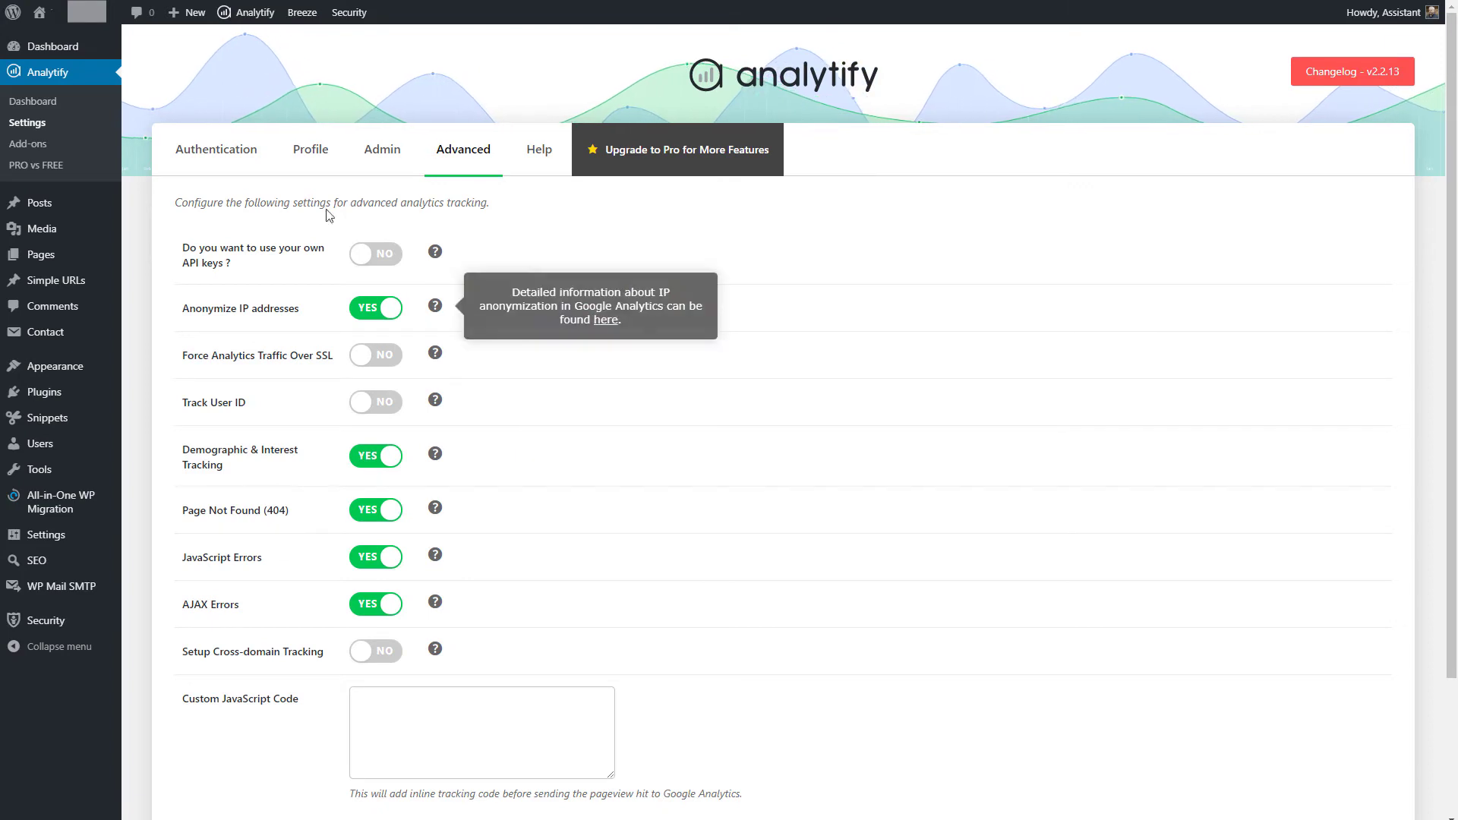
Examine the Analytify dashboard's general statistics, top pages, geographic, system, keyword, social media and referrer reports through to the entrance and exit data.
click(32, 103)
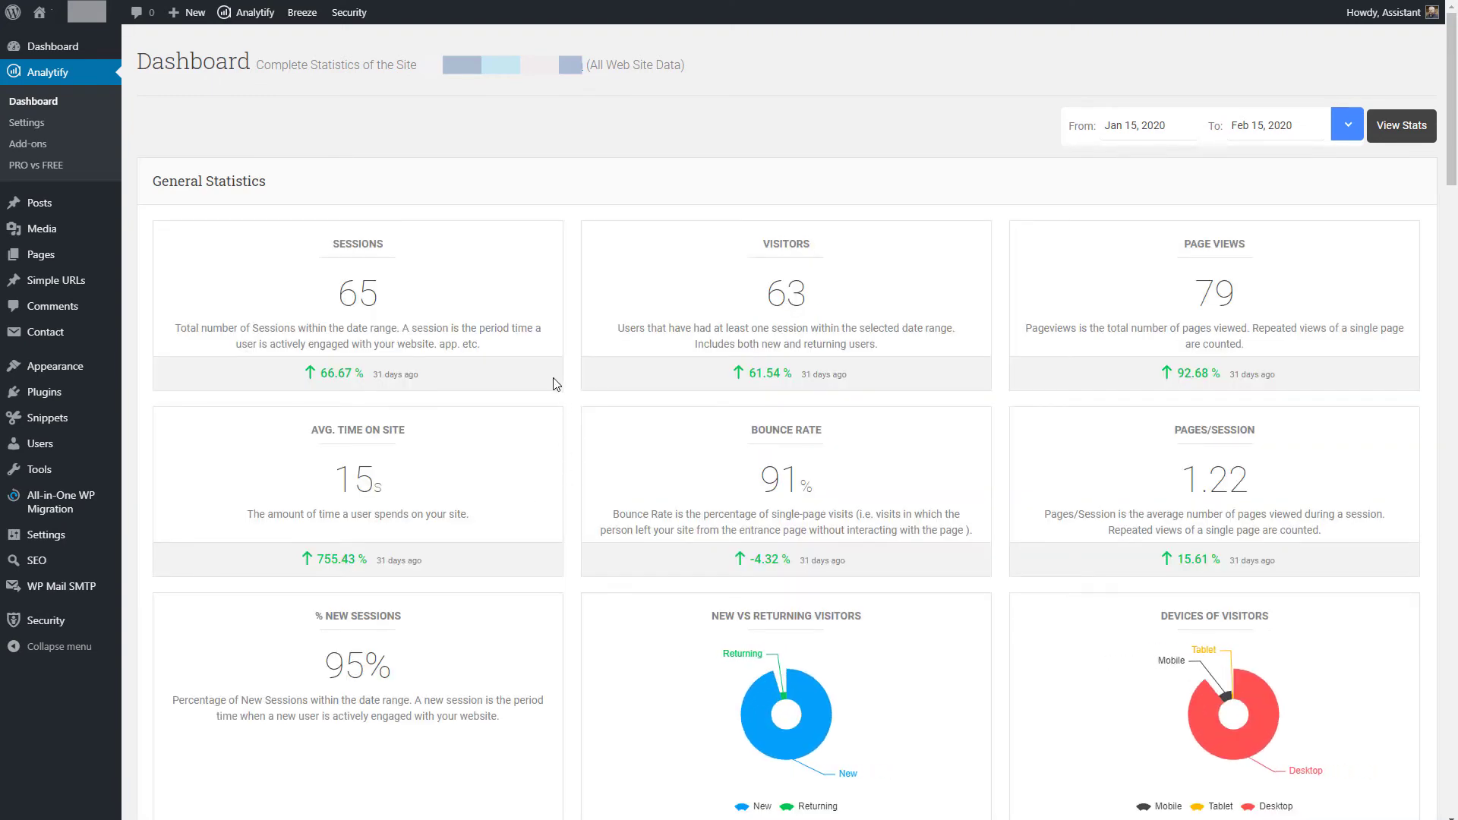
scroll(557, 384, down, 4)
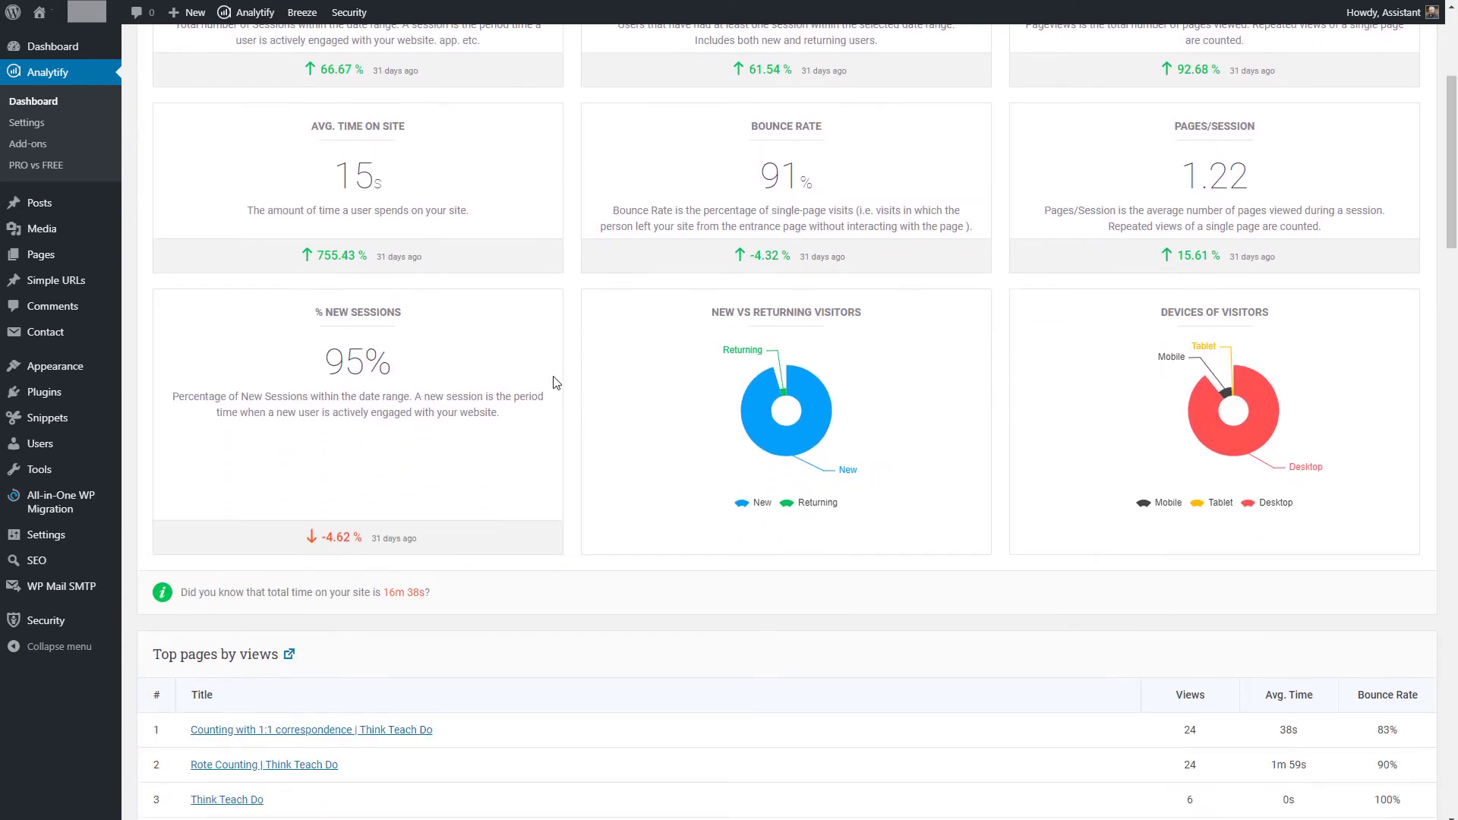
scroll(557, 383, down, 7)
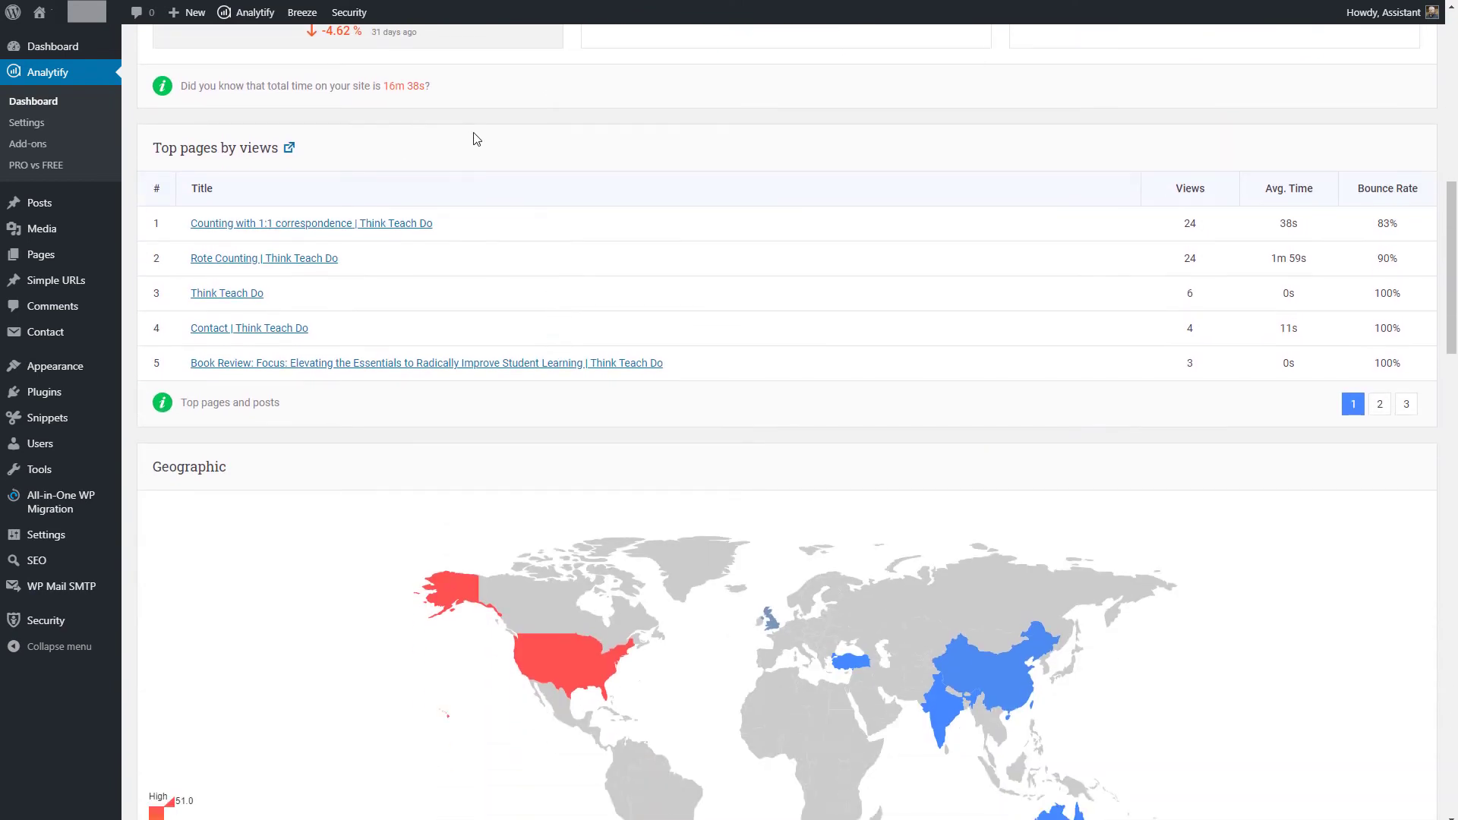
scroll(476, 139, down, 4)
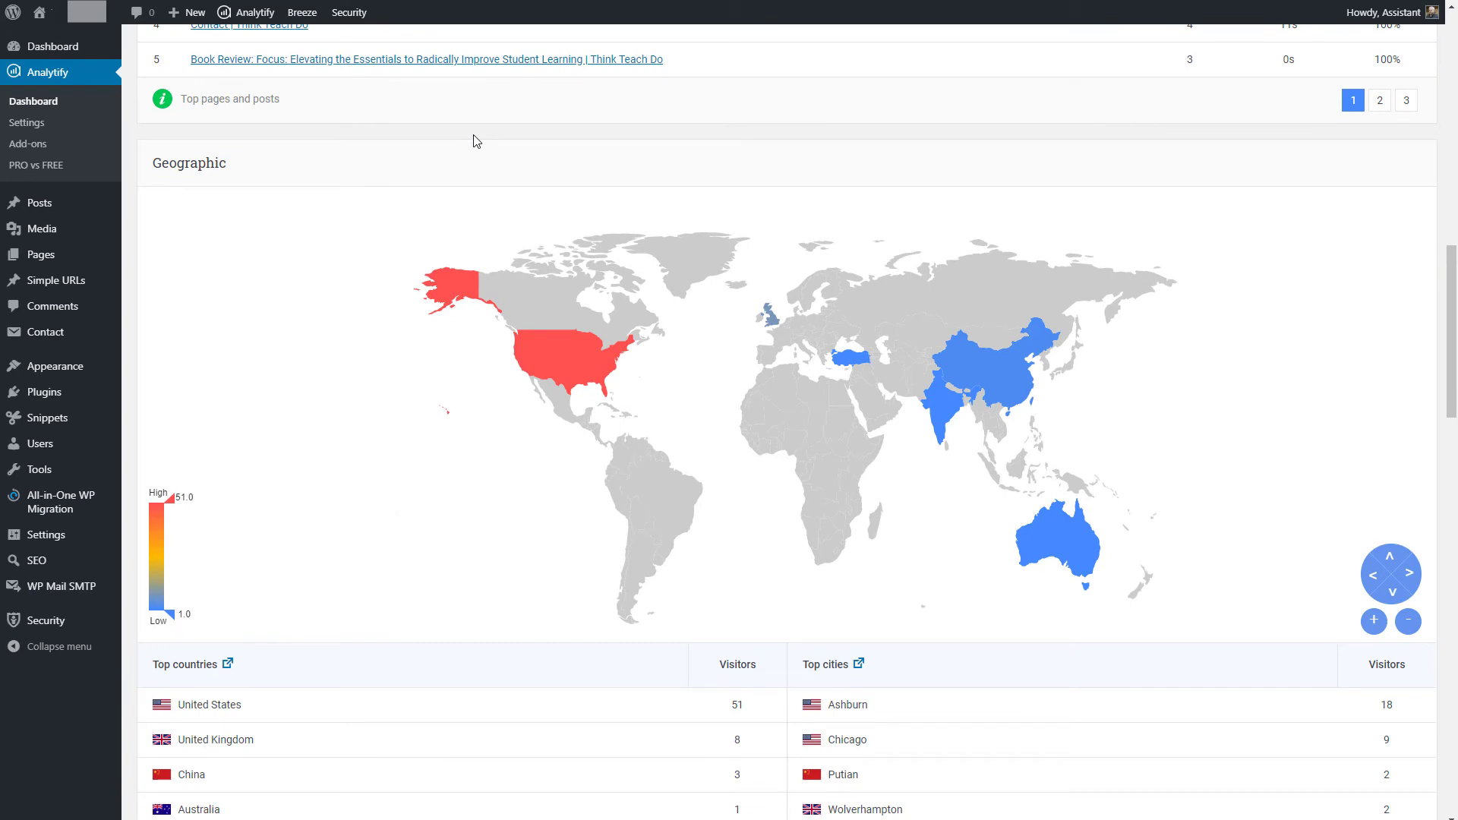
scroll(477, 141, down, 5)
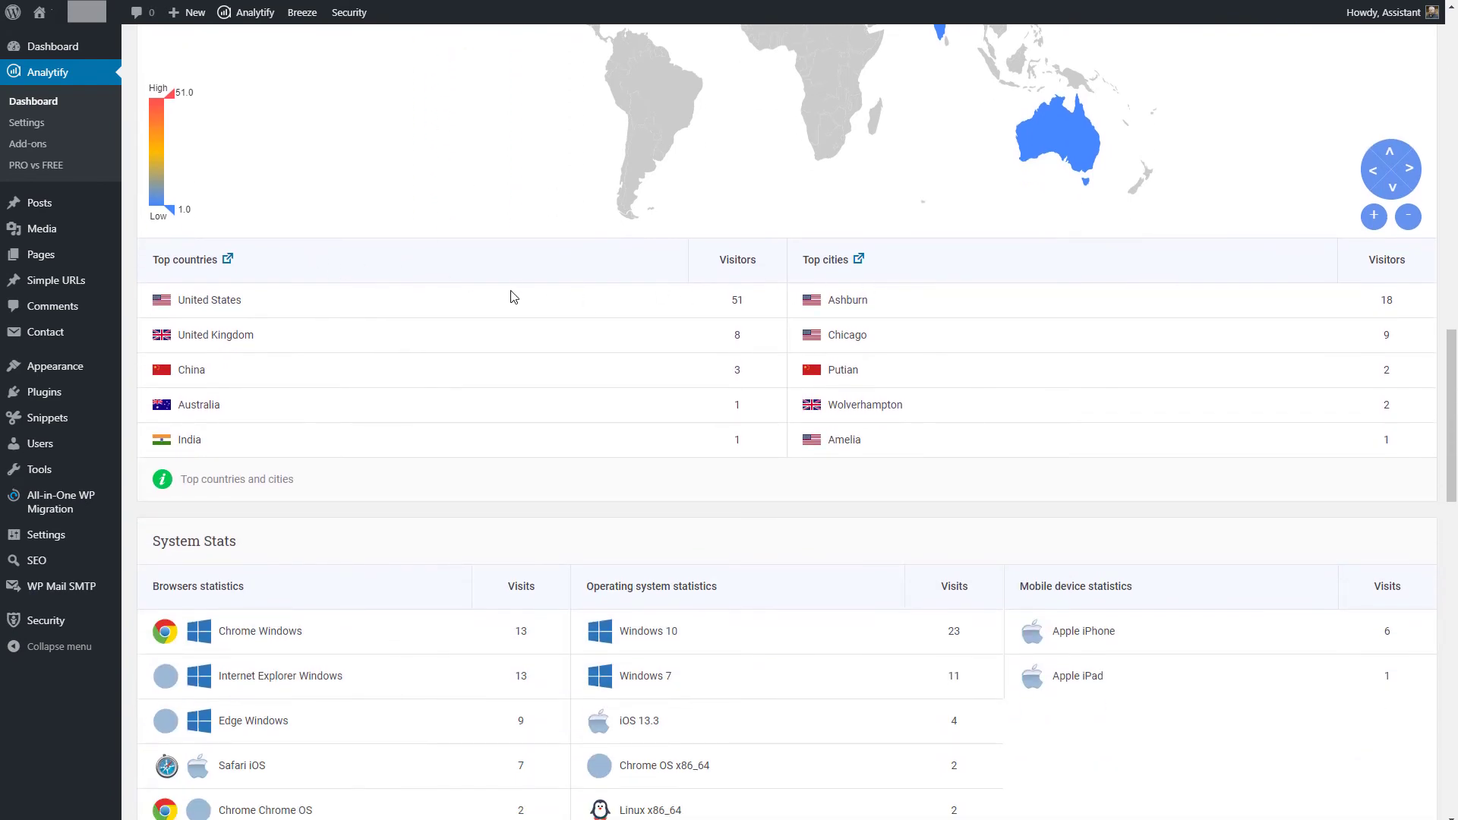
scroll(512, 293, down, 2)
scroll(515, 289, down, 2)
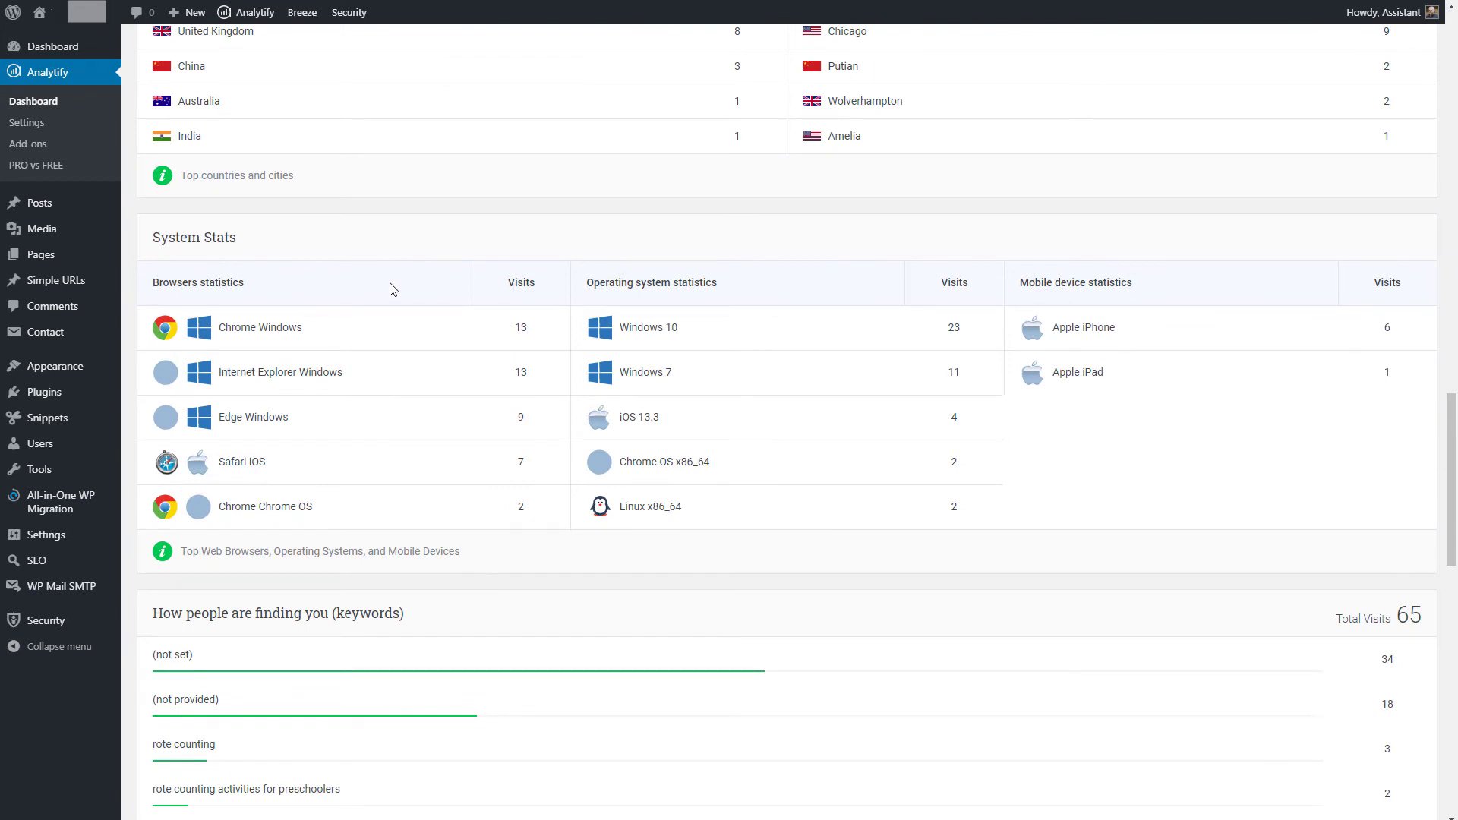
scroll(392, 290, down, 4)
scroll(393, 290, down, 1)
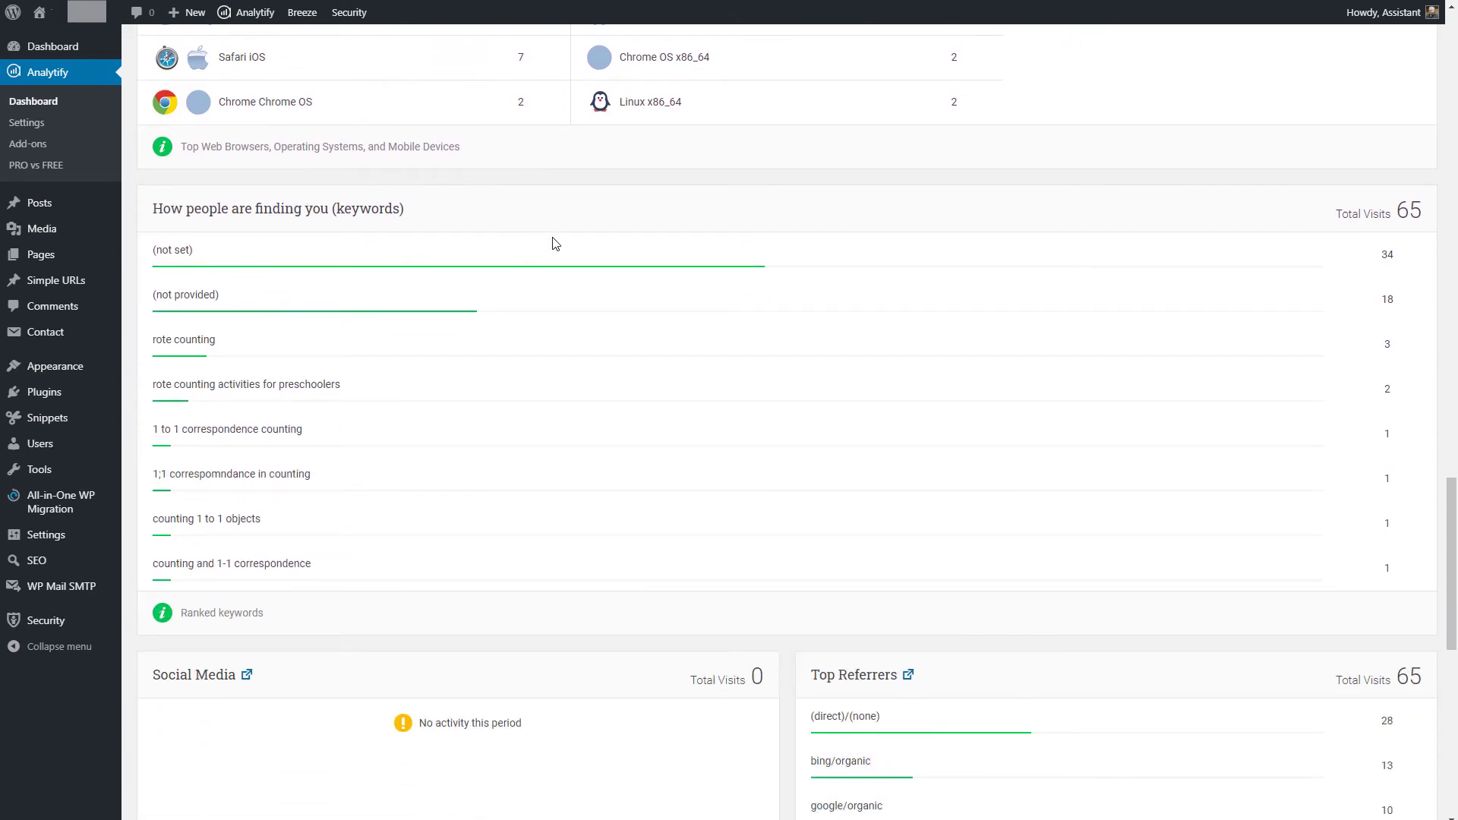
scroll(584, 238, down, 5)
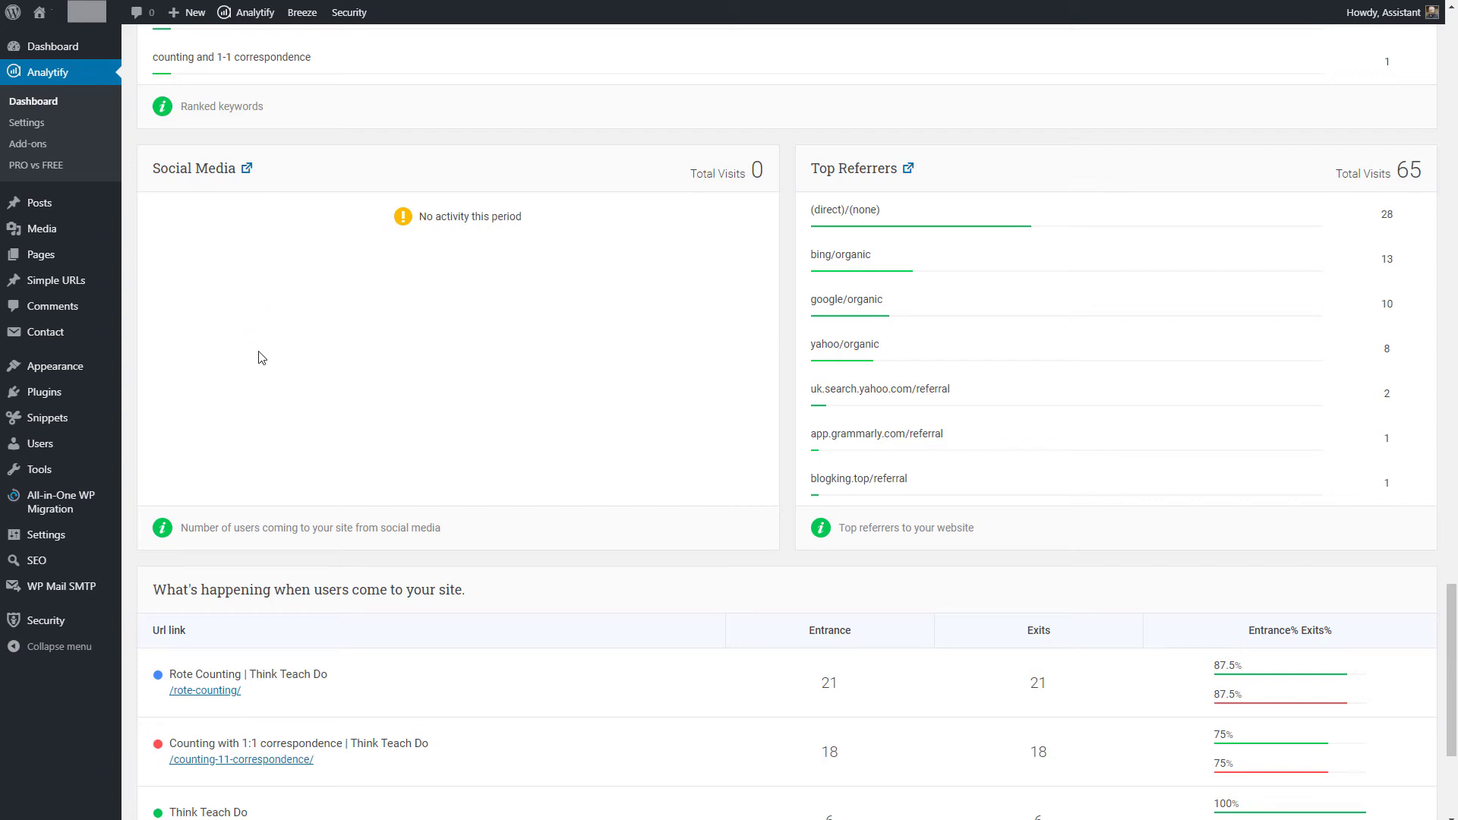
scroll(265, 349, down, 4)
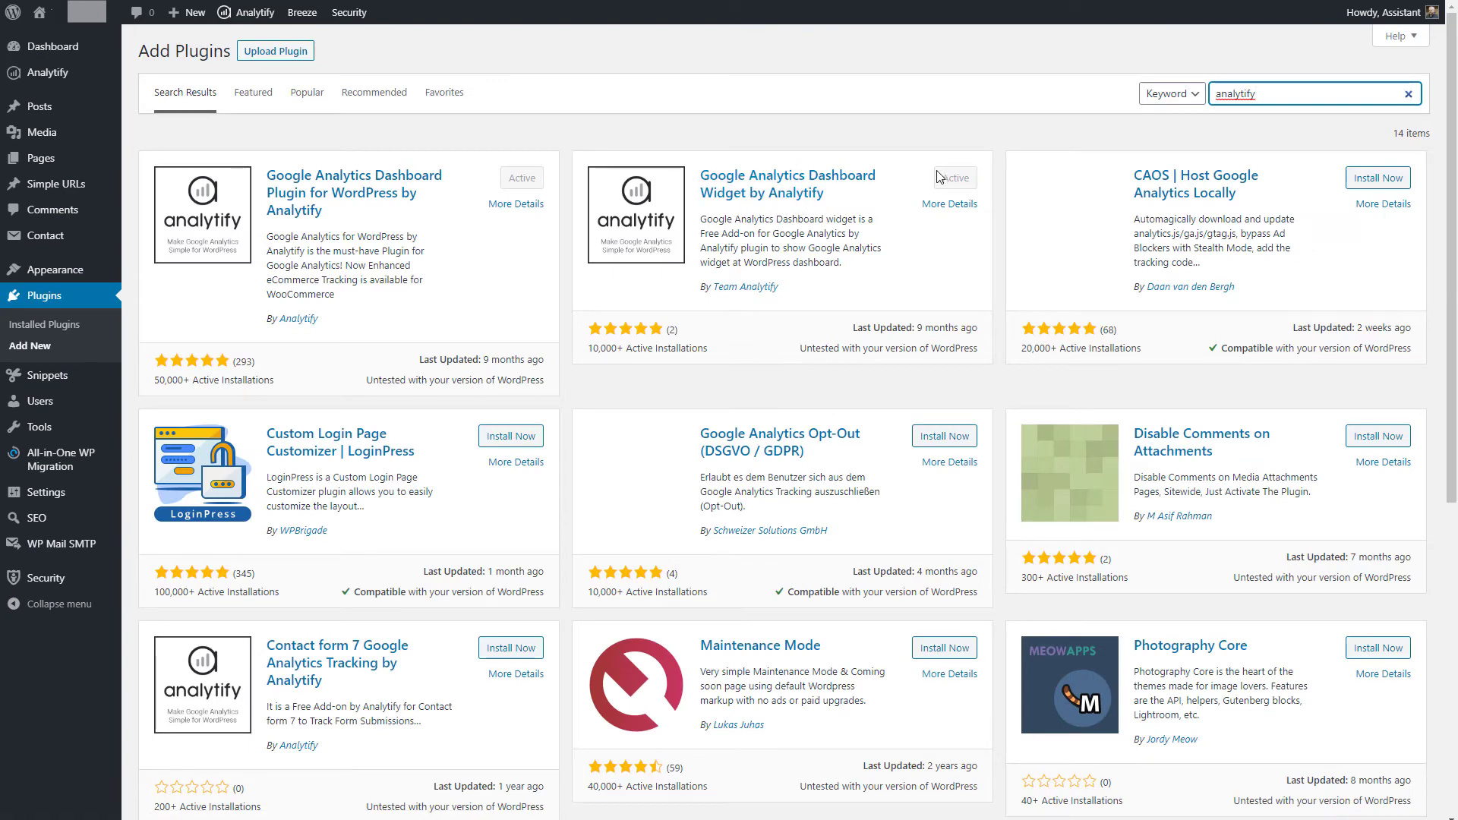
Open the WordPress dashboard home and check the Analytify widget's report types, keeping General Statistics selected.
click(61, 52)
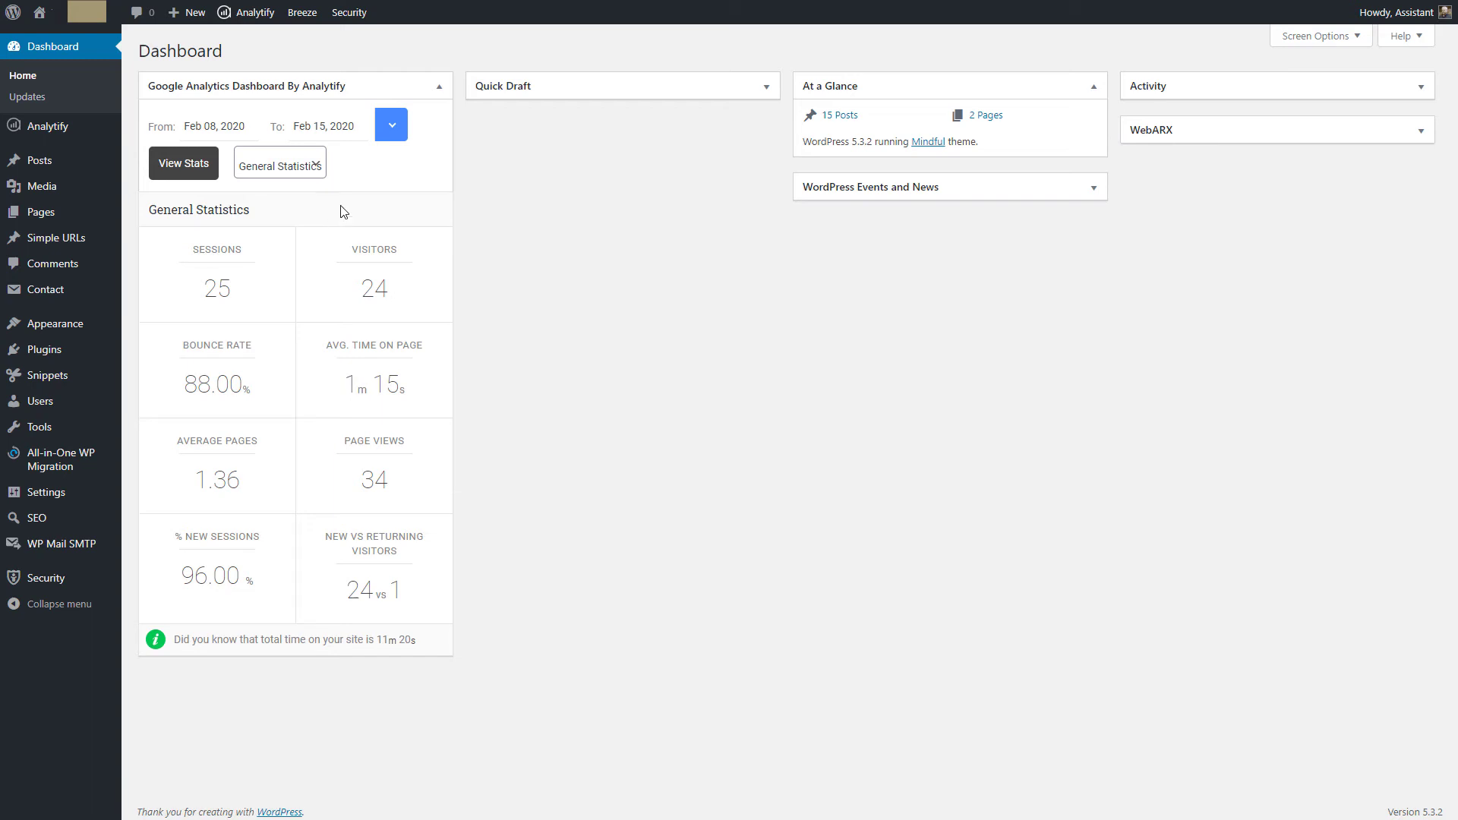
click(317, 169)
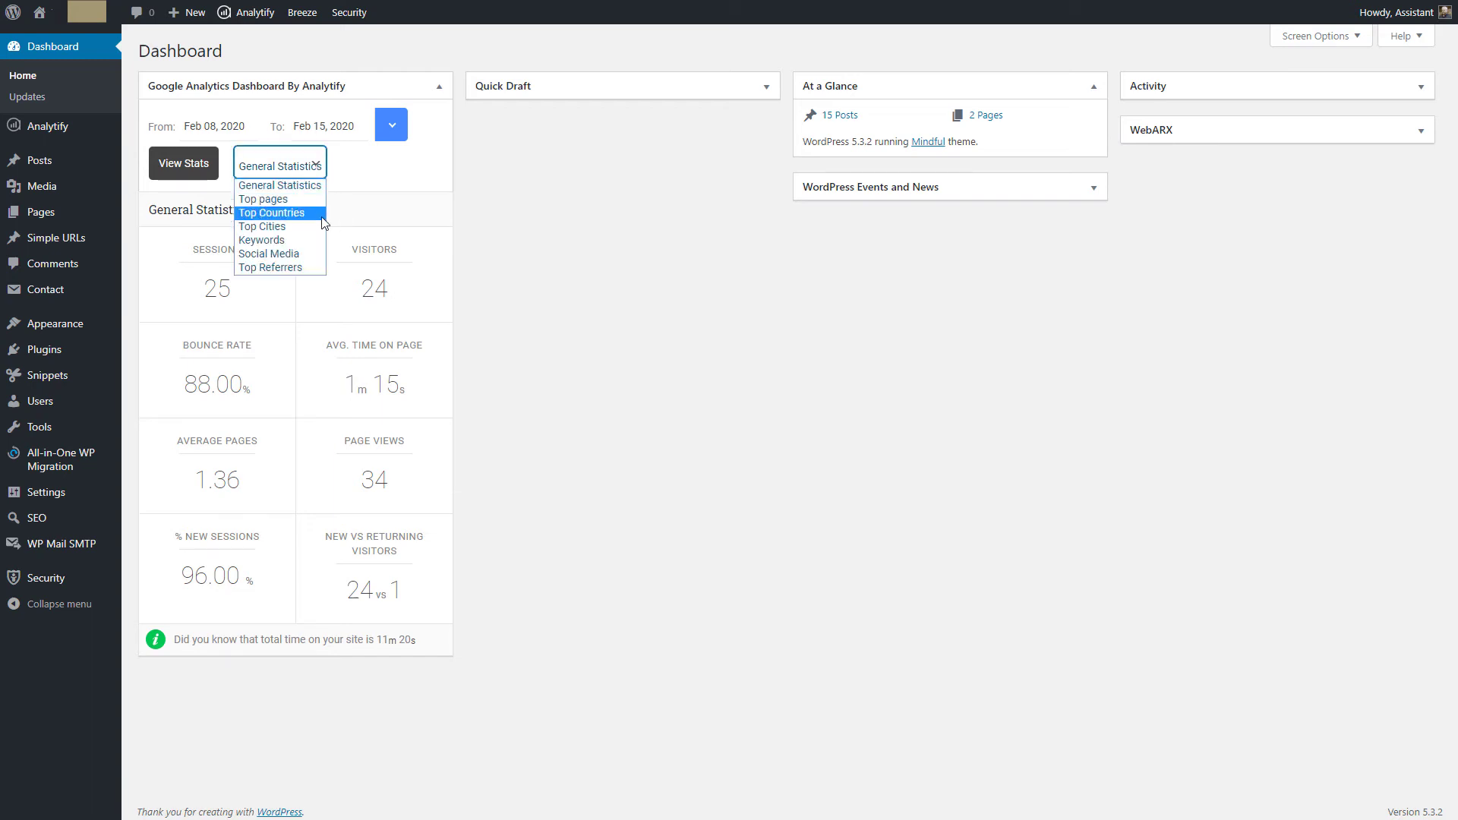
click(318, 186)
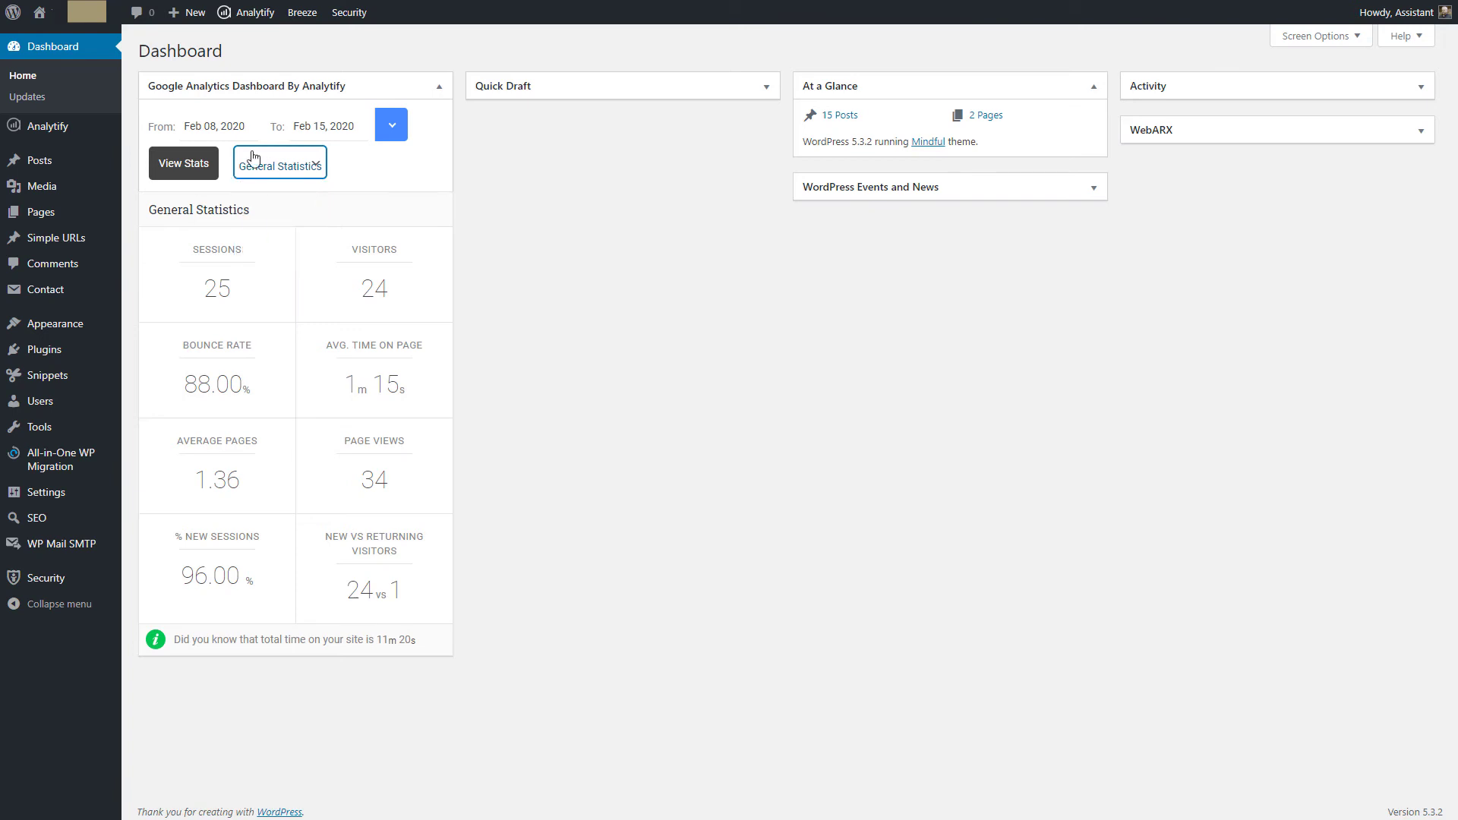